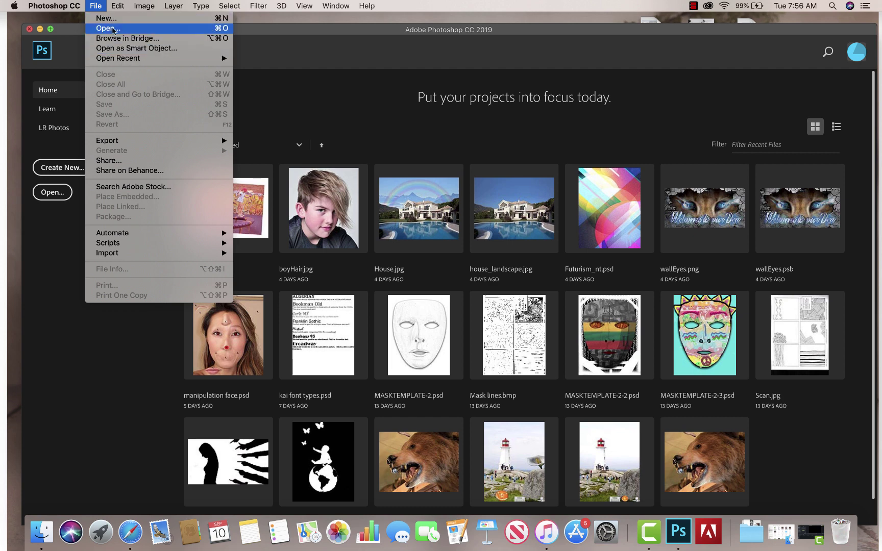
Open 02Start.jpg from the Desktop with the file format set to Camera Raw.
click(114, 30)
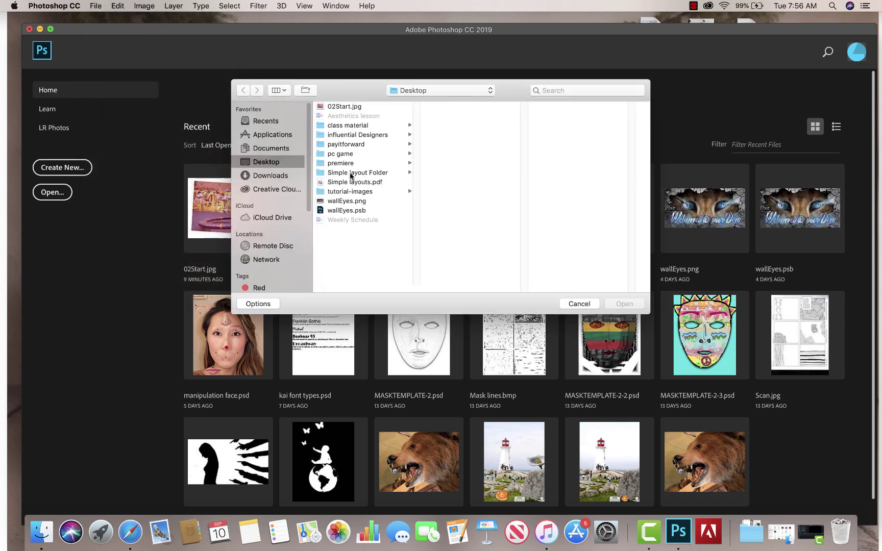
click(341, 107)
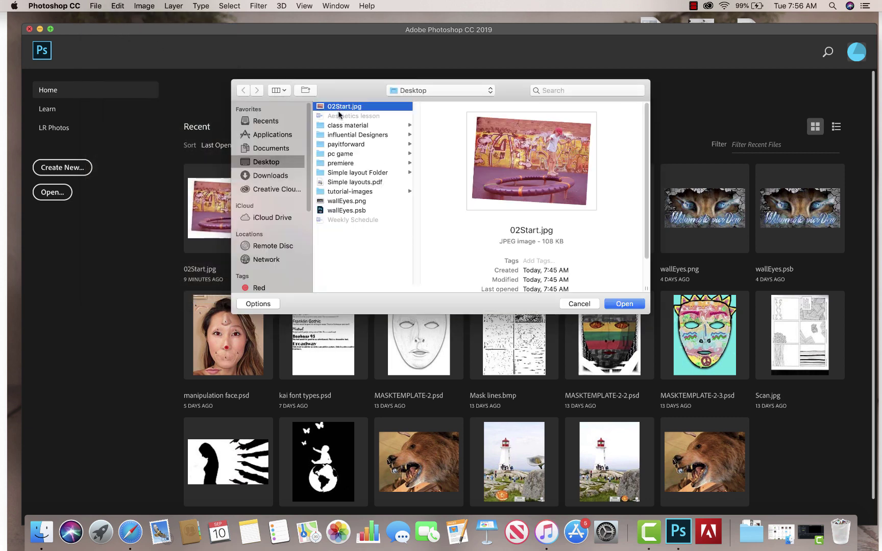
click(258, 304)
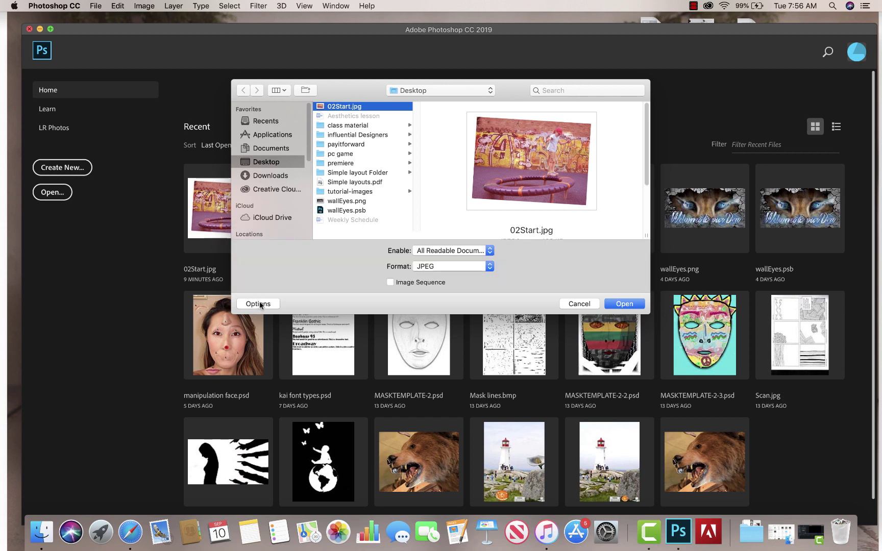
click(444, 266)
click(451, 129)
click(622, 305)
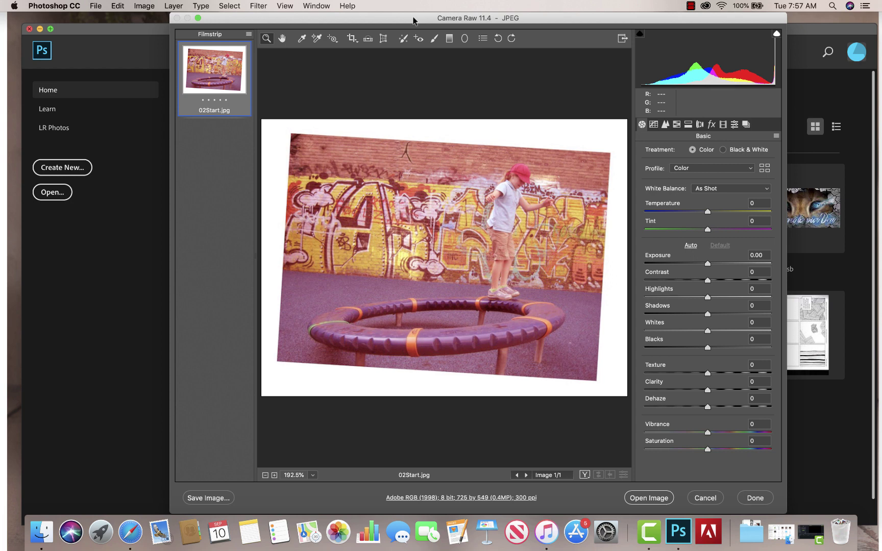
drag(414, 21, 310, 26)
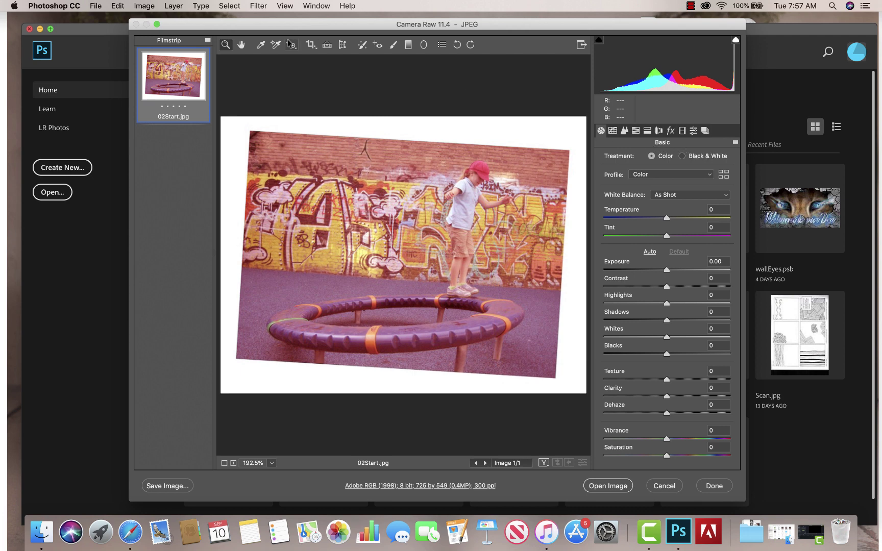
Set the white balance by sampling the light grey of the child's shoe with the White Balance tool.
click(260, 46)
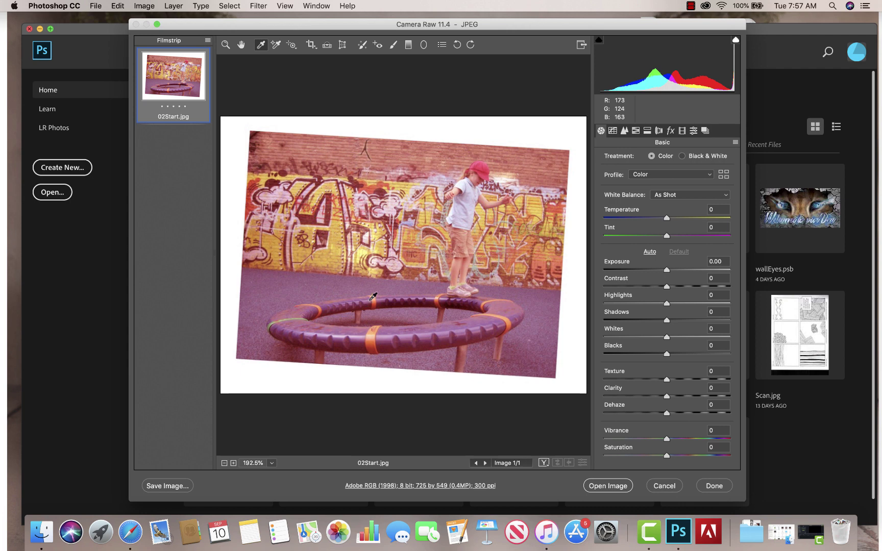
click(464, 292)
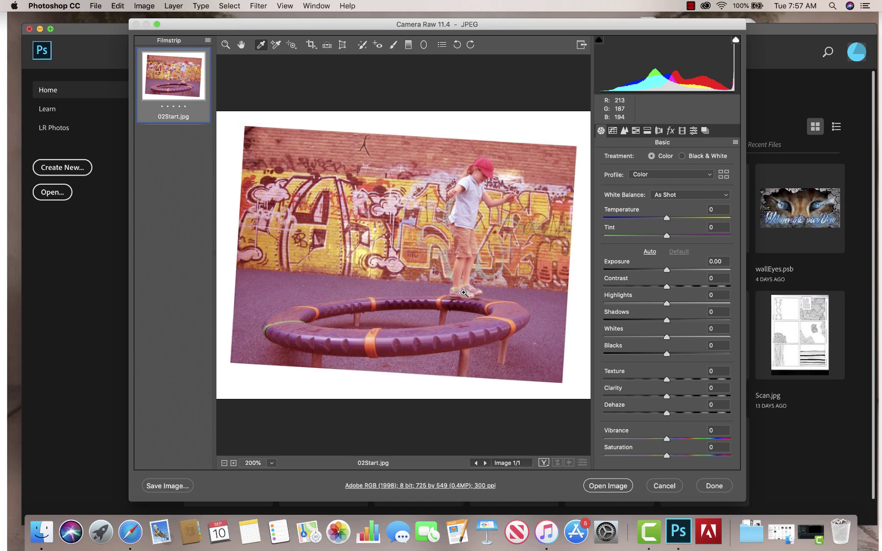
click(463, 292)
click(467, 292)
click(468, 289)
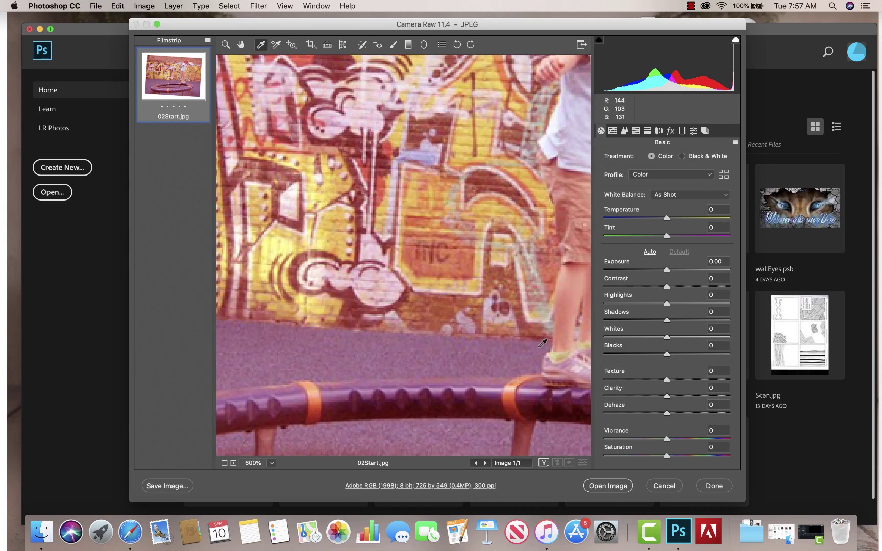
drag(542, 353, 372, 307)
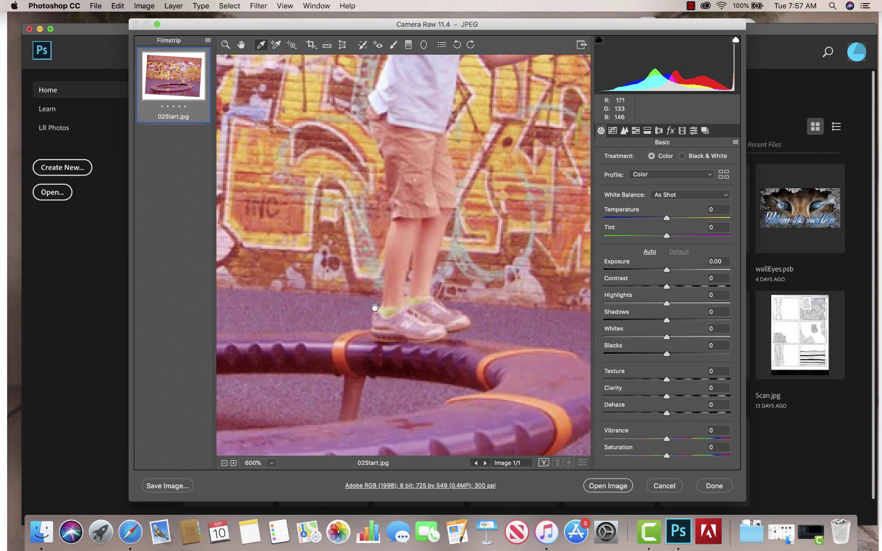
click(410, 319)
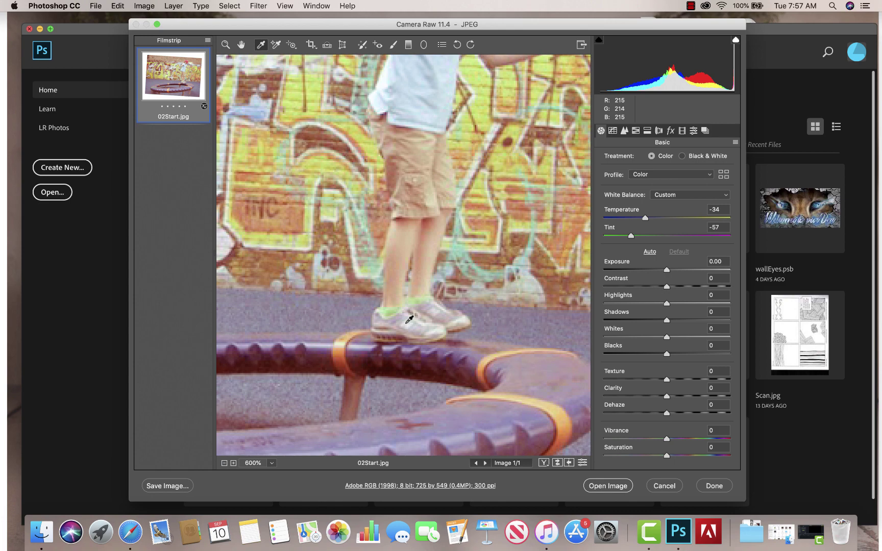
key(super+0)
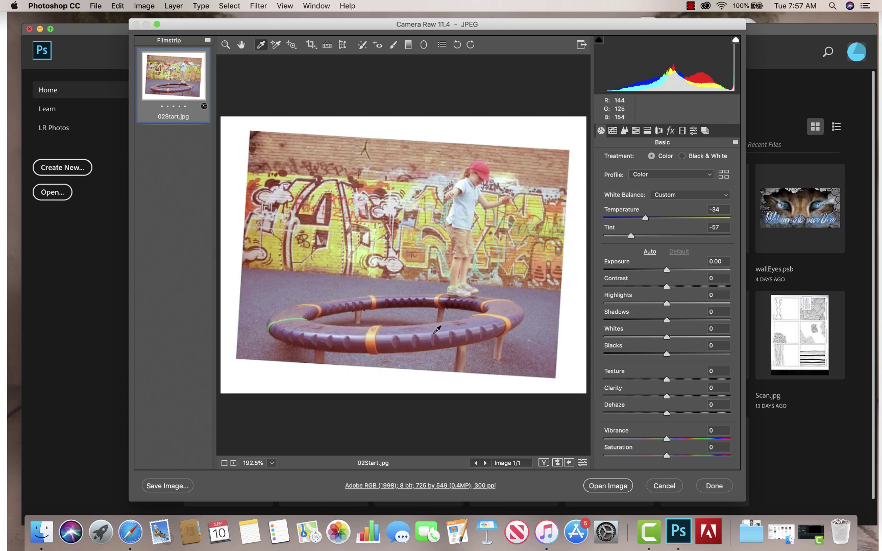
Sample the white balance from a graffiti cloud on the wall and return to sampling the shoe.
click(390, 205)
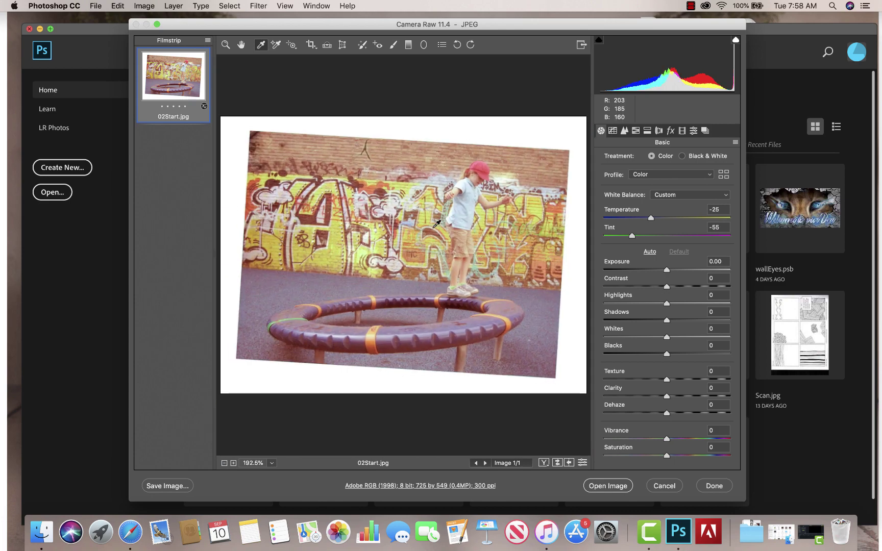
click(460, 291)
click(462, 279)
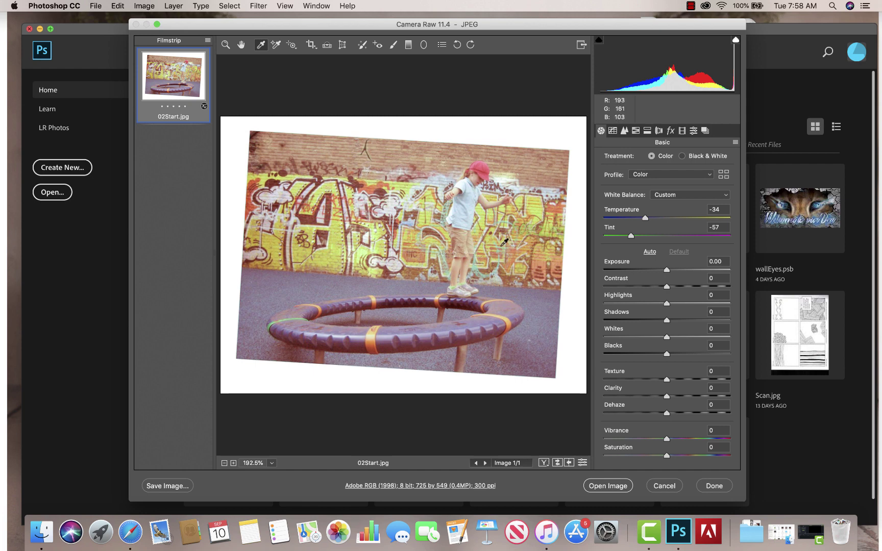
click(311, 45)
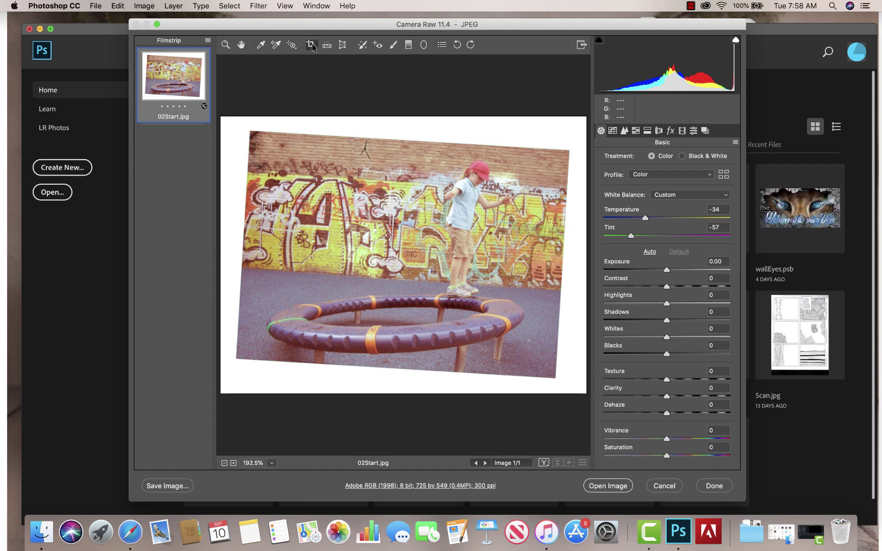
click(312, 46)
click(312, 47)
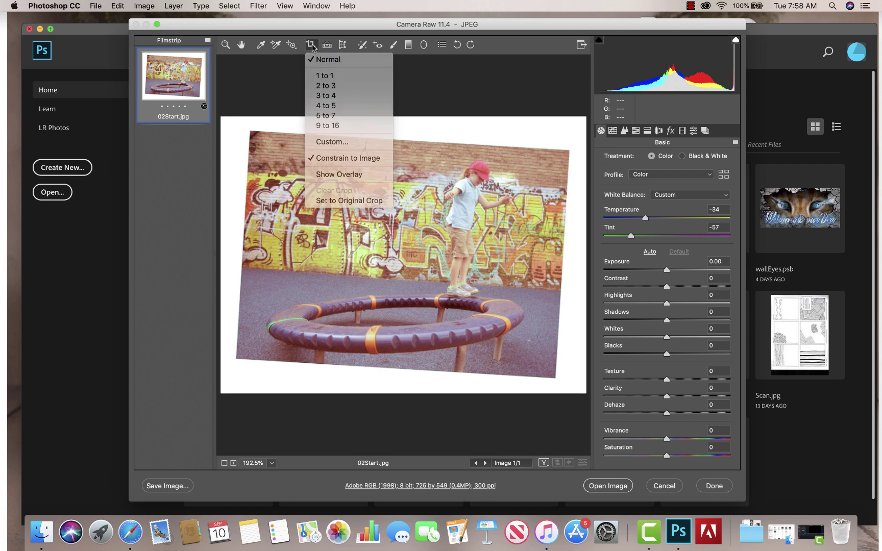
drag(252, 130, 558, 379)
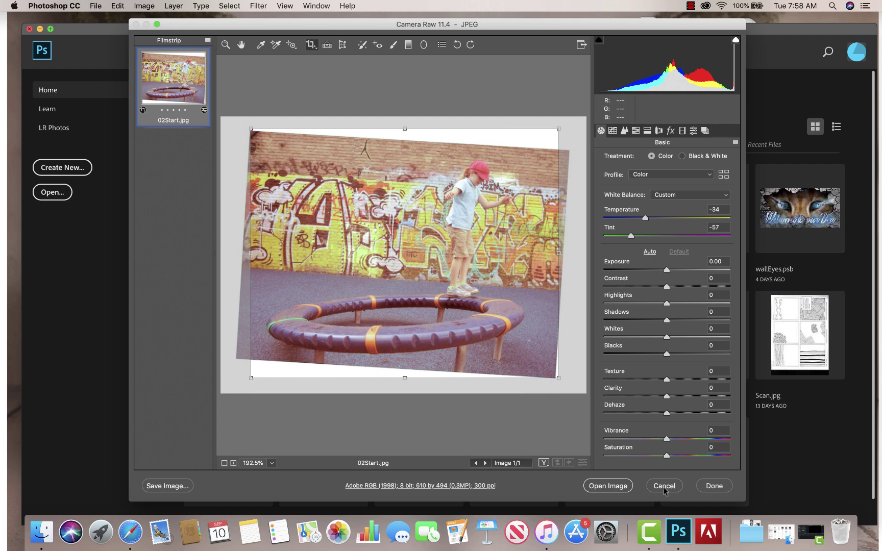
key(Return)
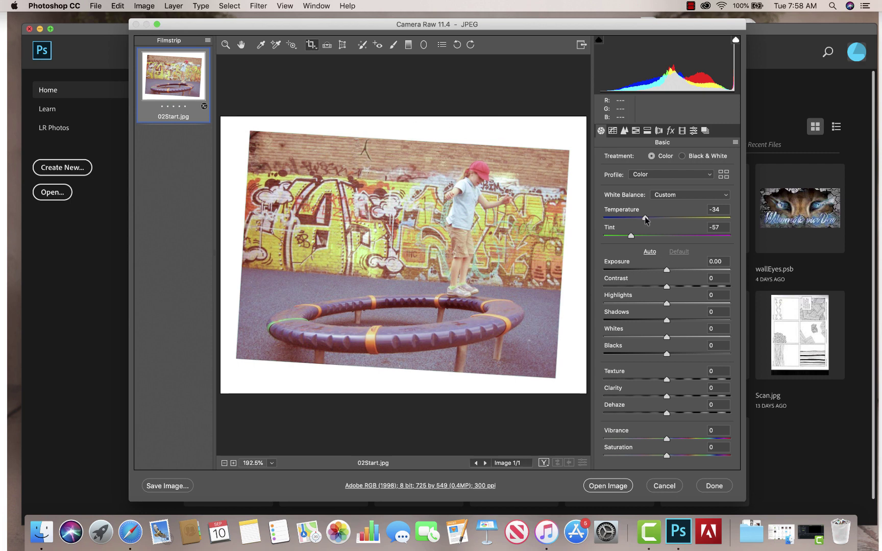
Lower the white balance temperature to about -38 and shift the tint slightly toward green.
drag(646, 218, 643, 218)
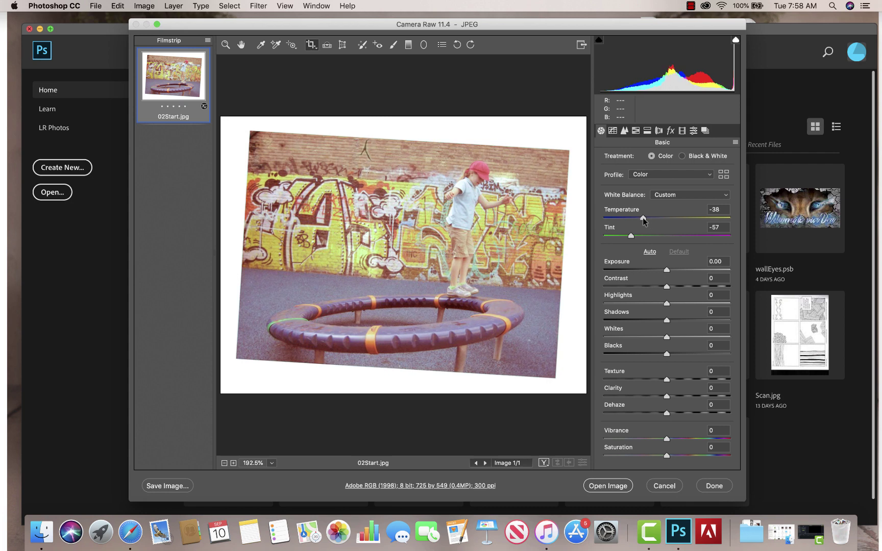
click(642, 218)
drag(632, 238, 627, 238)
Undo the temperature, tint and sampled white balance changes back to As Shot.
key(super+z)
key(super+z)
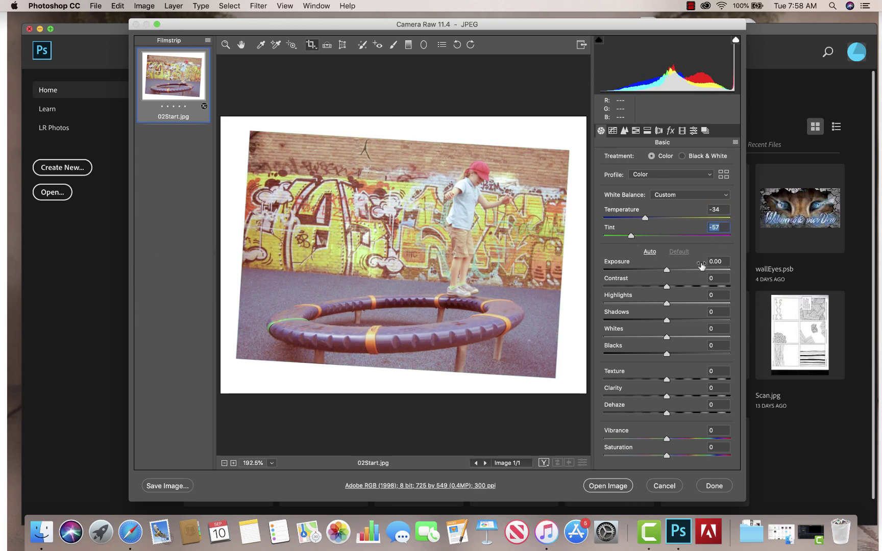
key(super+z)
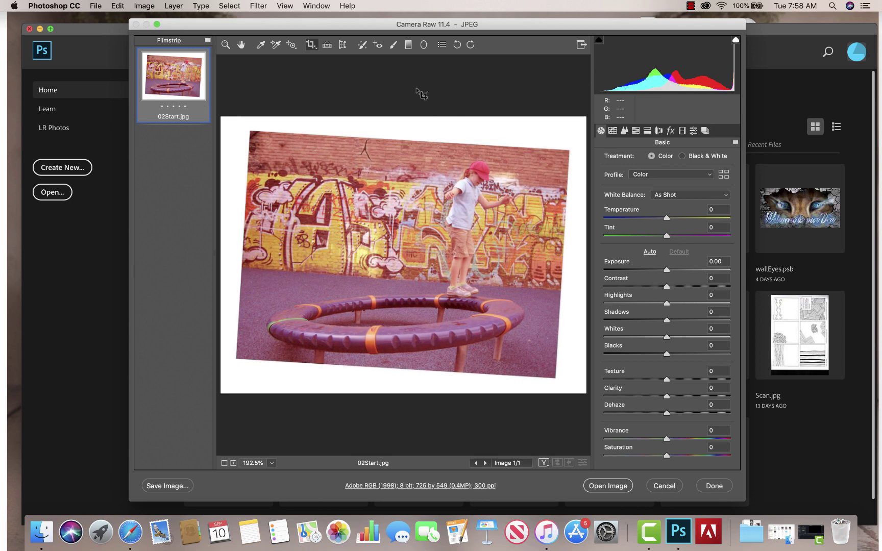
Sample the white balance from the child's shoe and lower the temperature to -40.
click(261, 45)
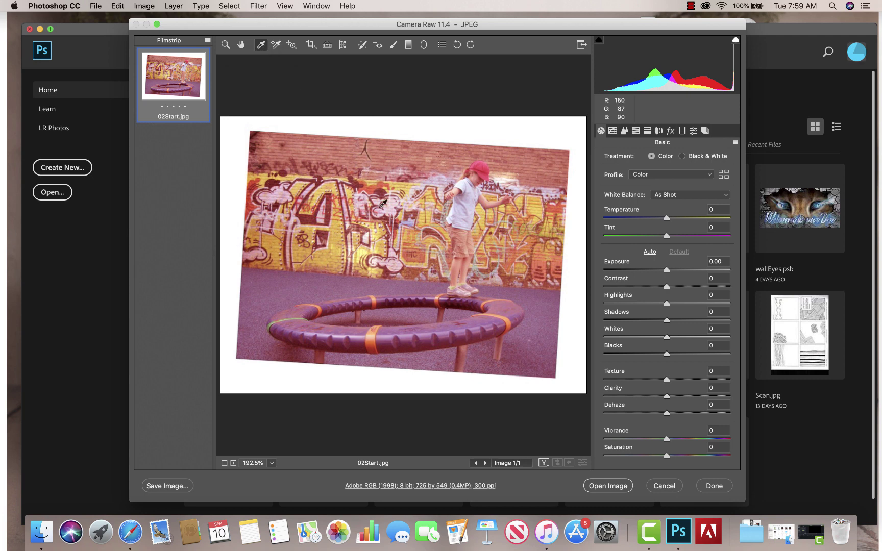
click(459, 290)
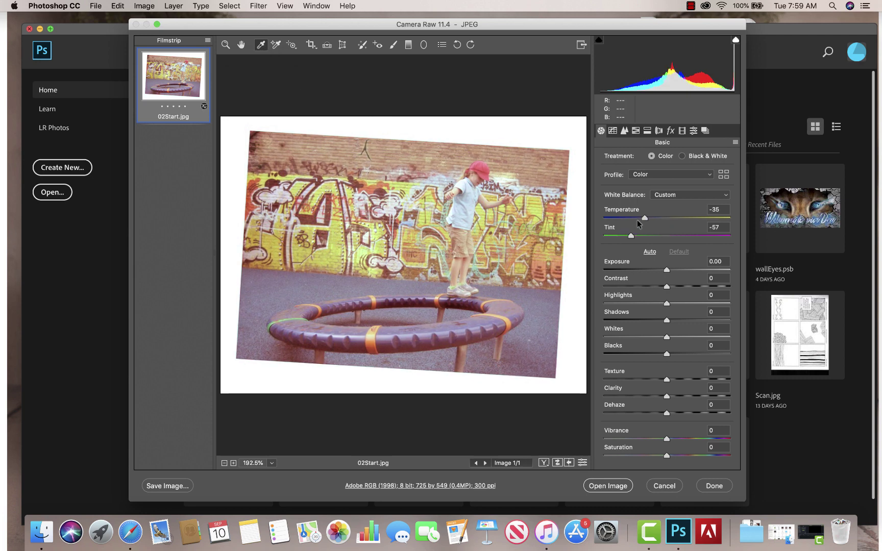
drag(644, 220, 642, 219)
Raise the contrast to +19 and open the adjusted image in Photoshop.
drag(666, 287, 678, 288)
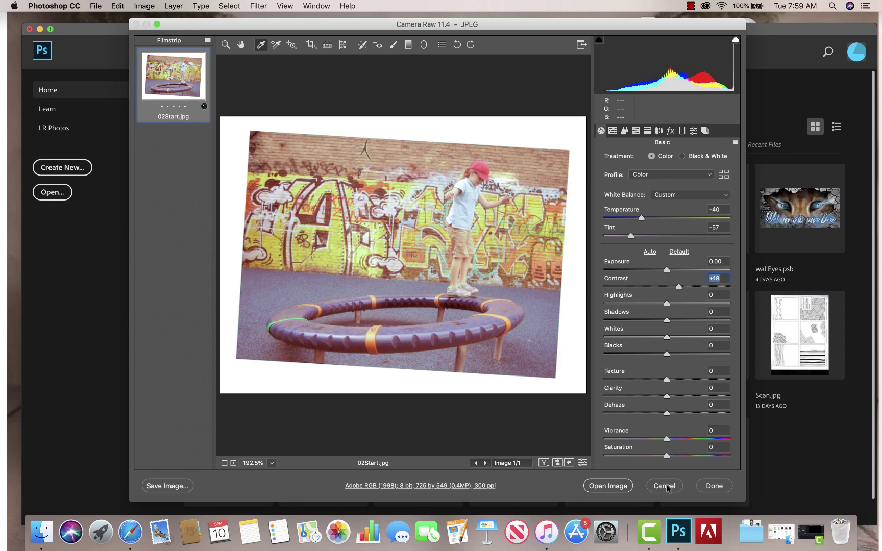
click(616, 485)
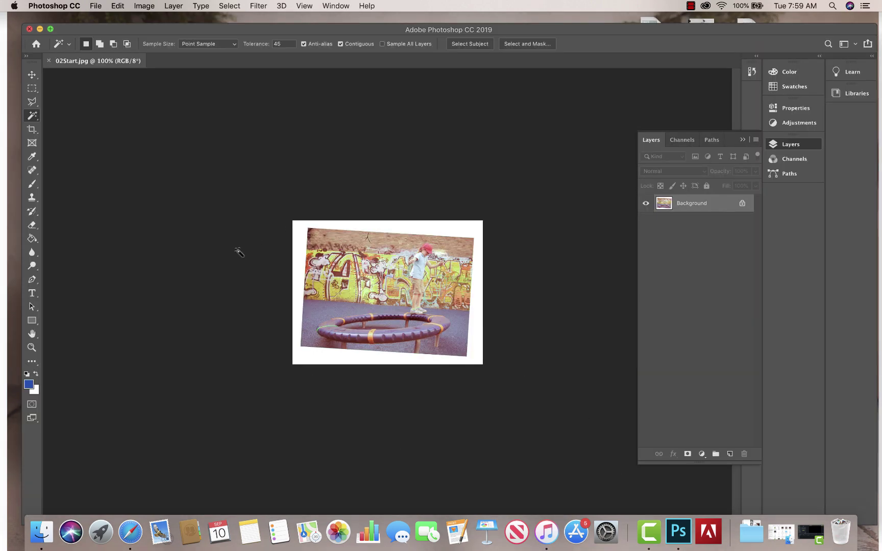
Collapse the expanded Layers panel and activate the Crop tool for the photo.
key(super+equal)
key(super+equal)
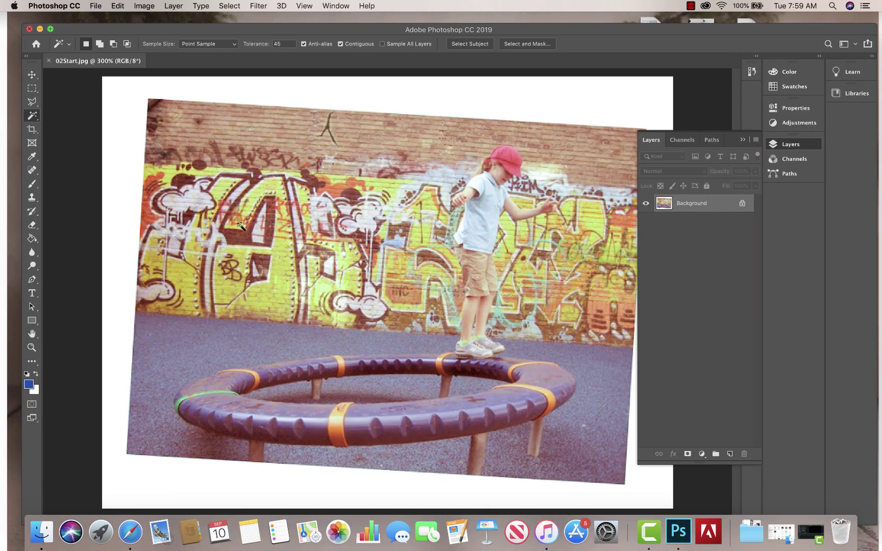
click(743, 140)
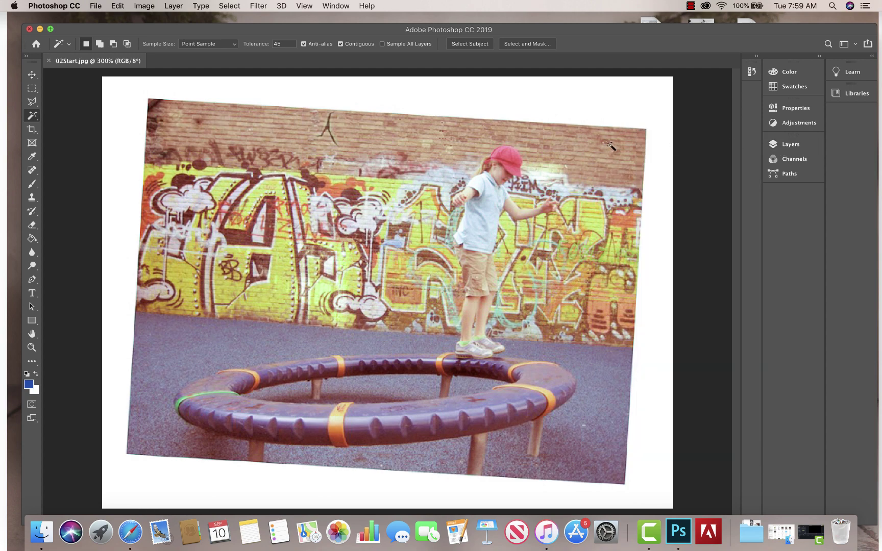
click(31, 129)
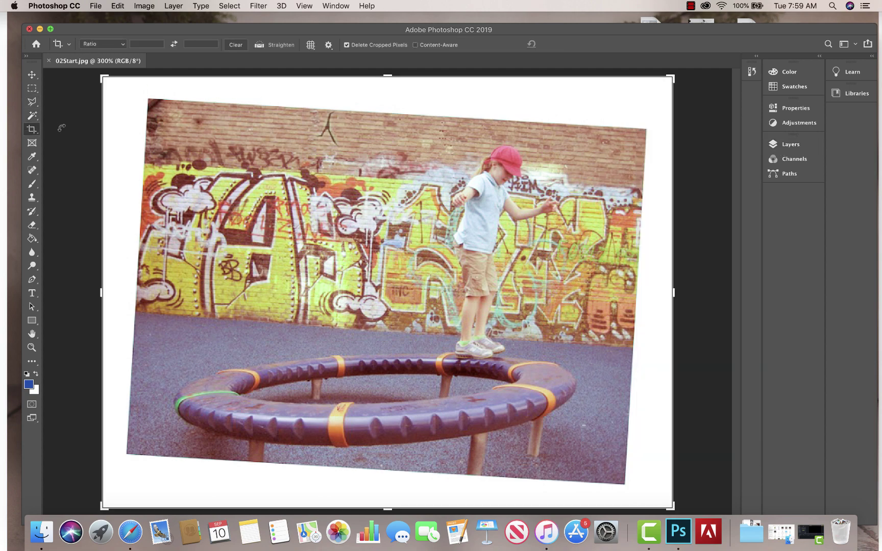
right_click(32, 132)
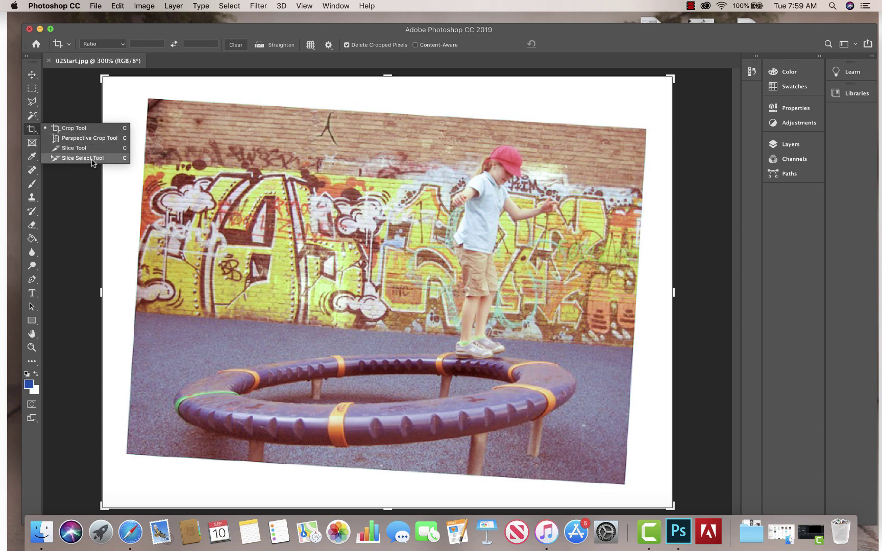
click(34, 134)
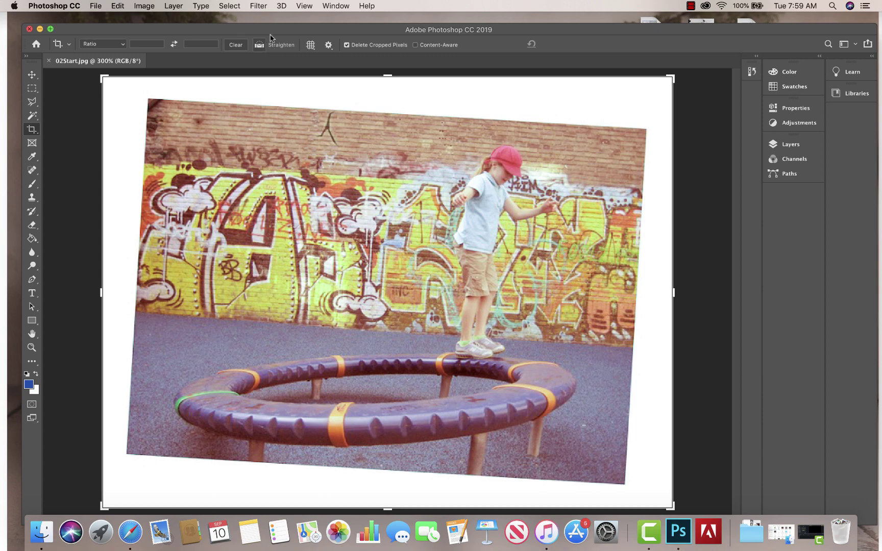
Straighten the photo along the base of the graffiti wall, apply the crop and undo it.
click(261, 45)
drag(134, 312, 419, 336)
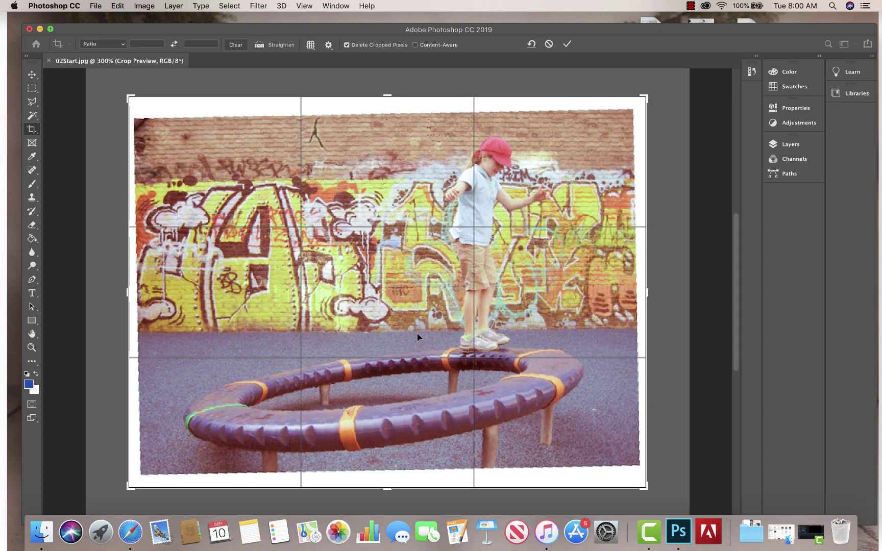
click(567, 44)
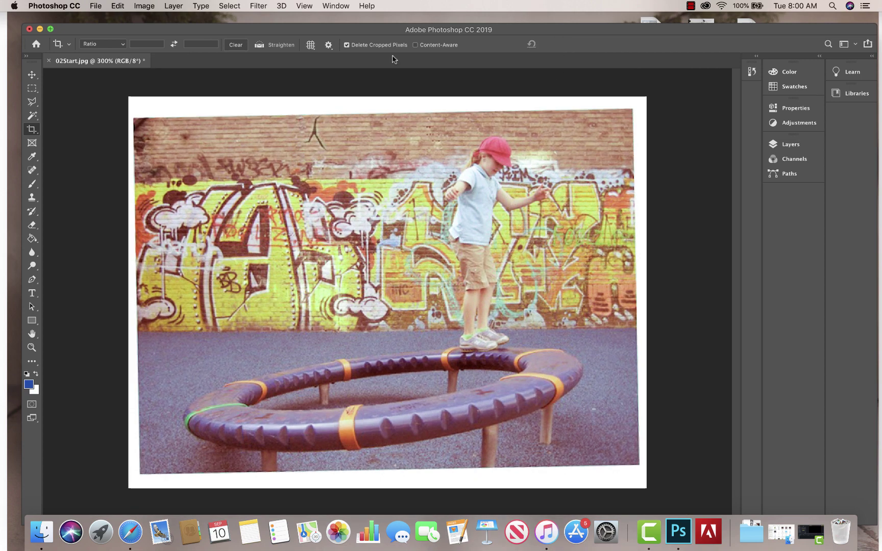
click(117, 5)
click(126, 18)
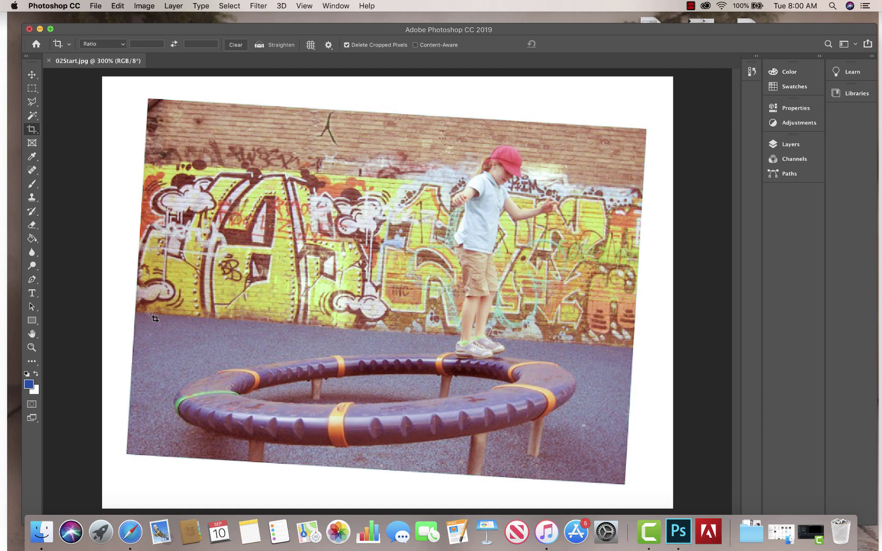
Straighten the photo along the base of the graffiti wall and tighten the crop edges to exclude the white and uneven borders.
click(260, 44)
drag(156, 314, 382, 333)
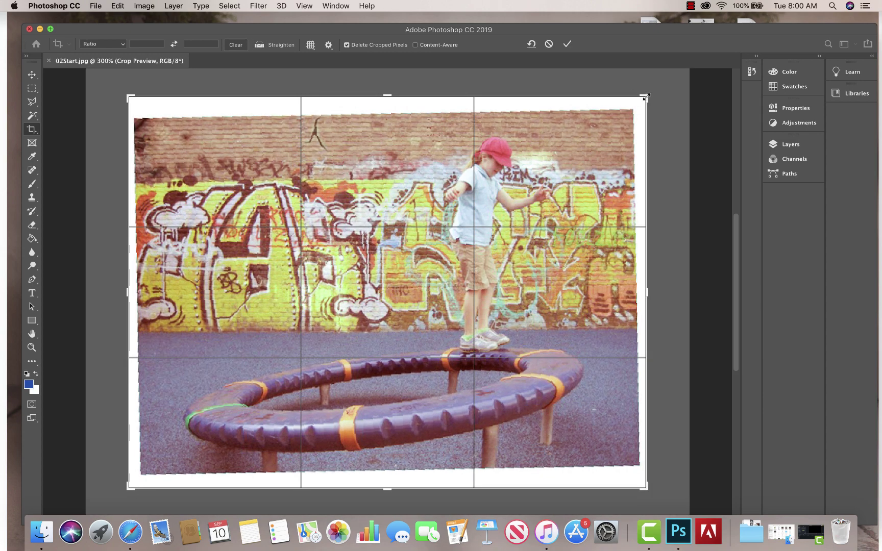
mouse_move(646, 97)
mouse_down()
mouse_move(636, 97)
mouse_move(638, 106)
mouse_up()
drag(137, 104, 140, 110)
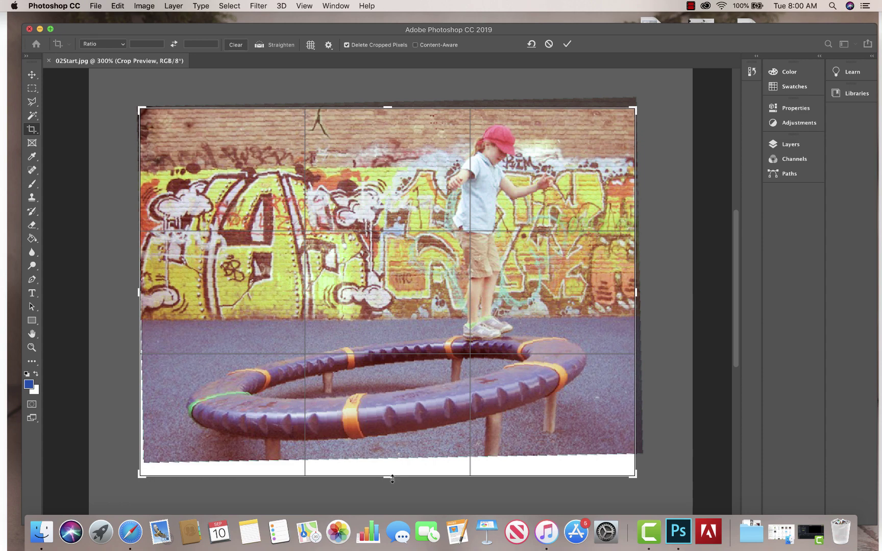
drag(392, 478, 393, 457)
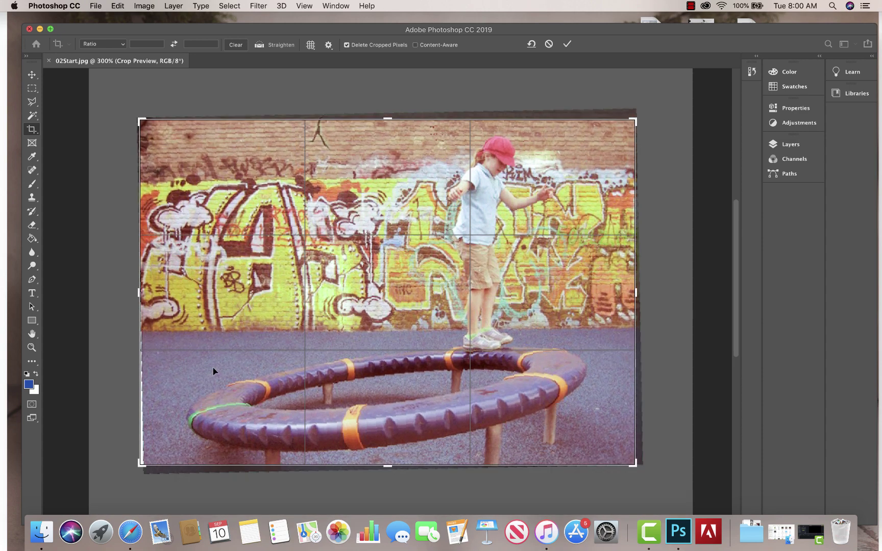
drag(142, 284, 144, 296)
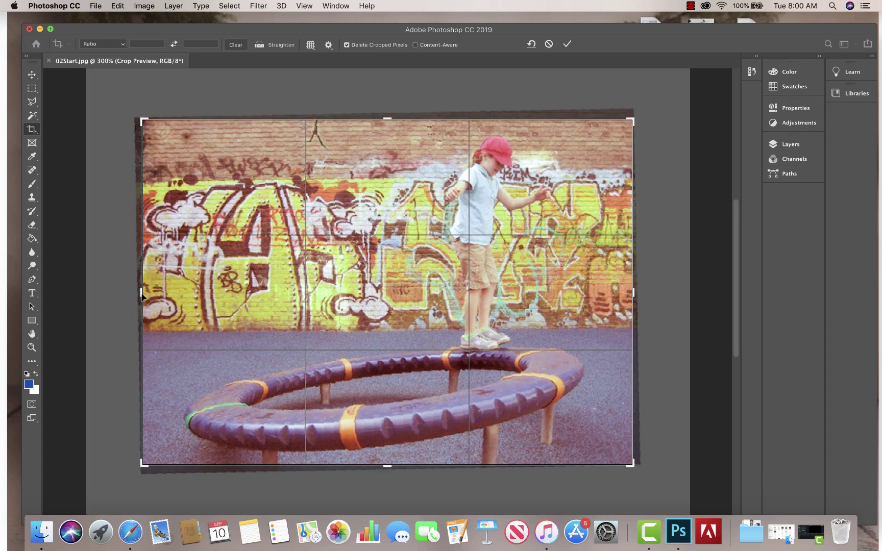
drag(635, 294, 635, 288)
Turn off Delete Cropped Pixels and apply the crop.
click(347, 45)
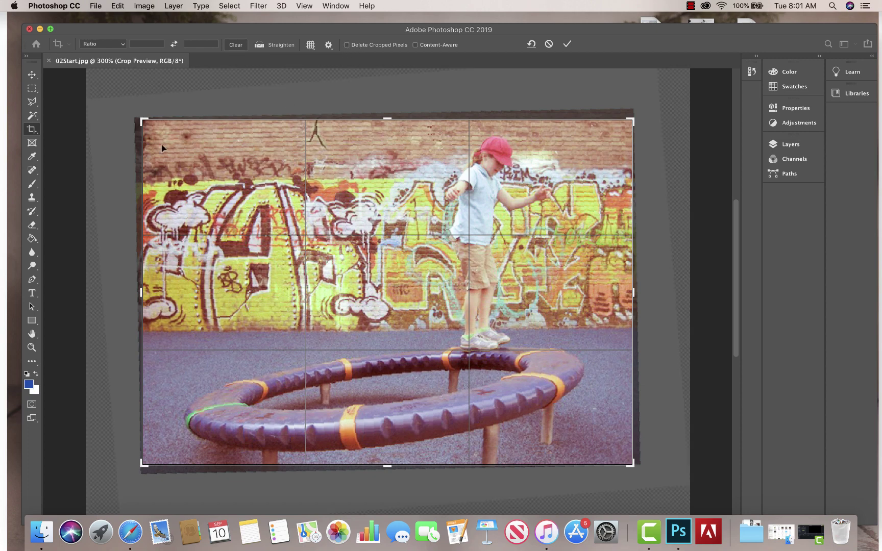
click(567, 44)
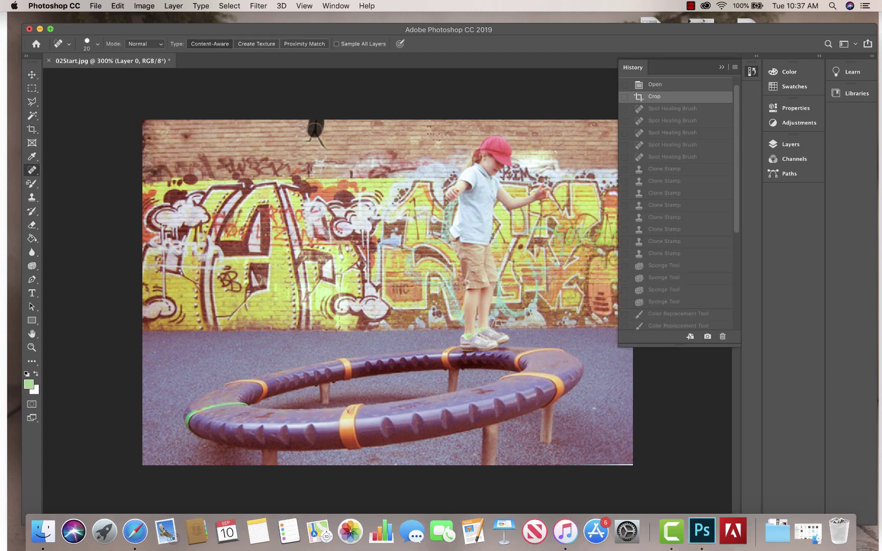
Remove the dark crack and the small blemishes from the brick wall above the graffiti with the Spot Healing Brush.
mouse_move(315, 130)
mouse_down()
mouse_move(311, 141)
mouse_move(321, 144)
mouse_up()
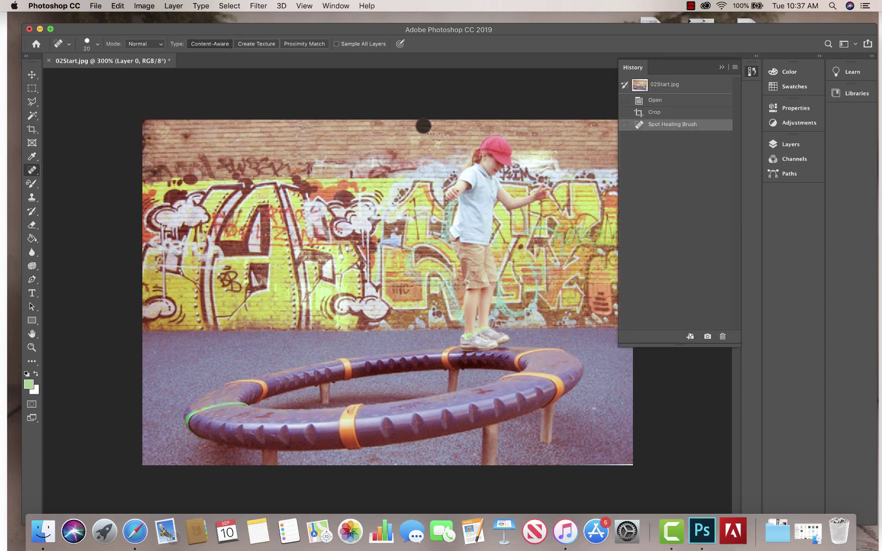
mouse_move(423, 126)
mouse_down()
mouse_move(435, 144)
mouse_move(439, 137)
mouse_up()
drag(593, 133, 604, 129)
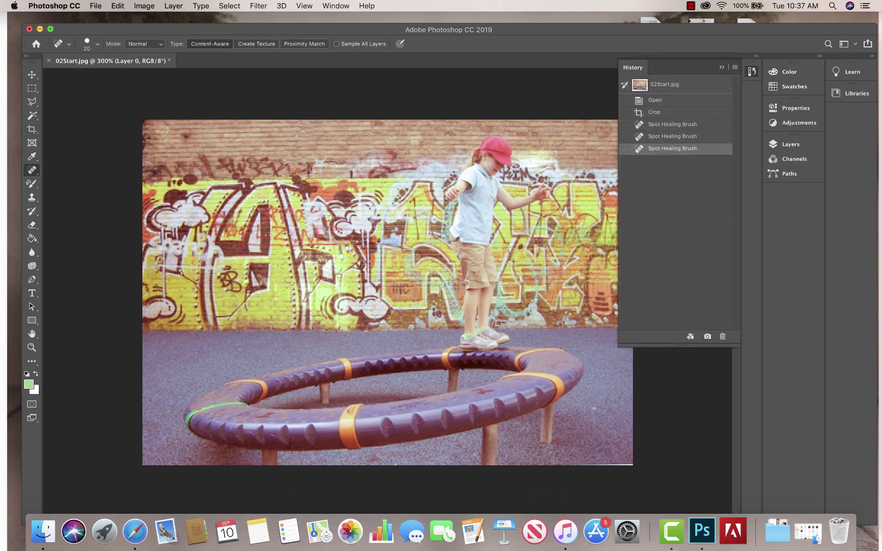
click(603, 129)
drag(188, 137, 186, 131)
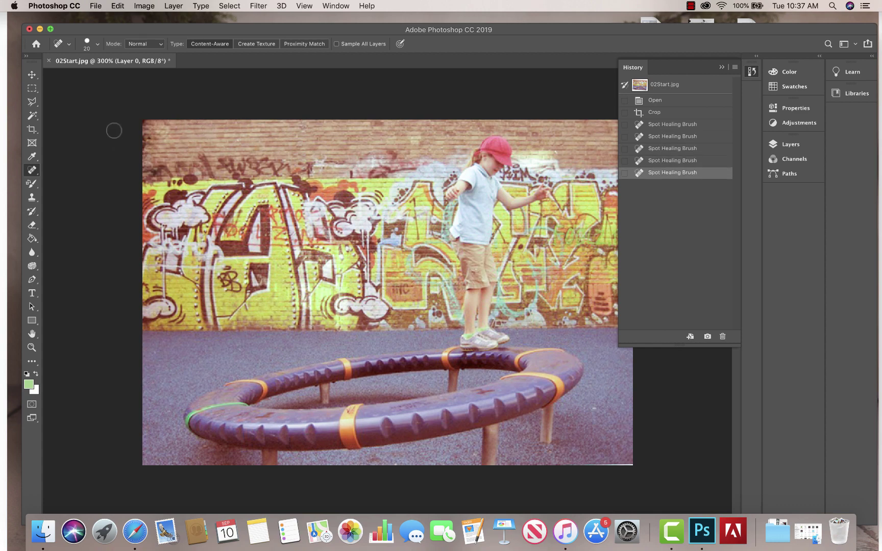
click(691, 5)
click(697, 29)
Clone nearby brick over the damaged upper-left corner of the photo with the Clone Stamp tool.
click(31, 200)
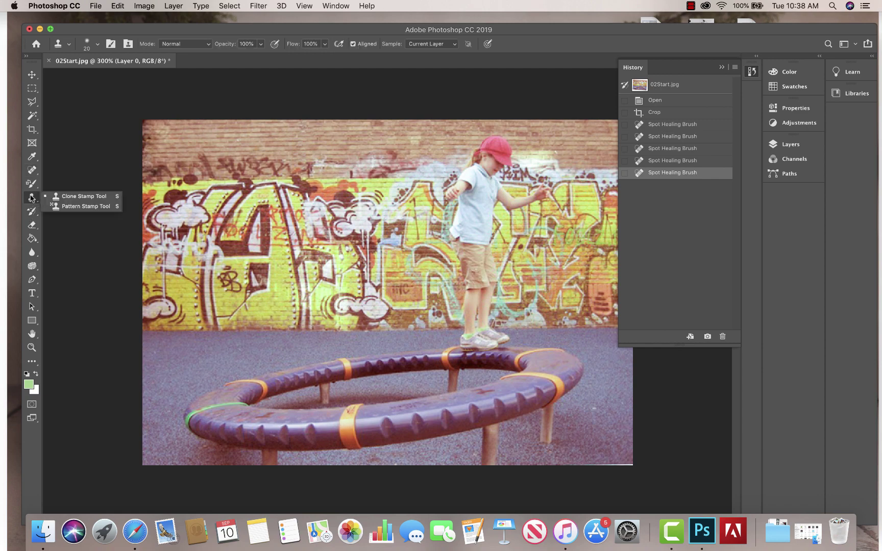
click(62, 198)
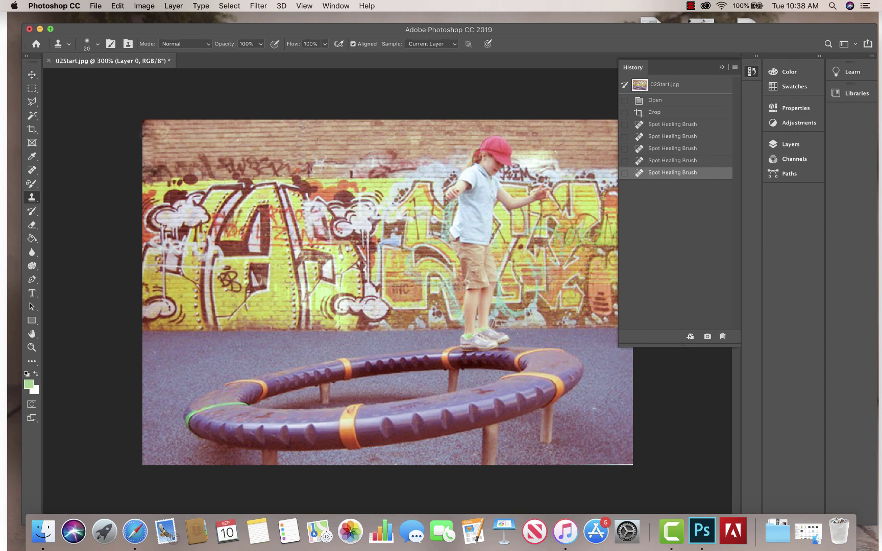
click(194, 135)
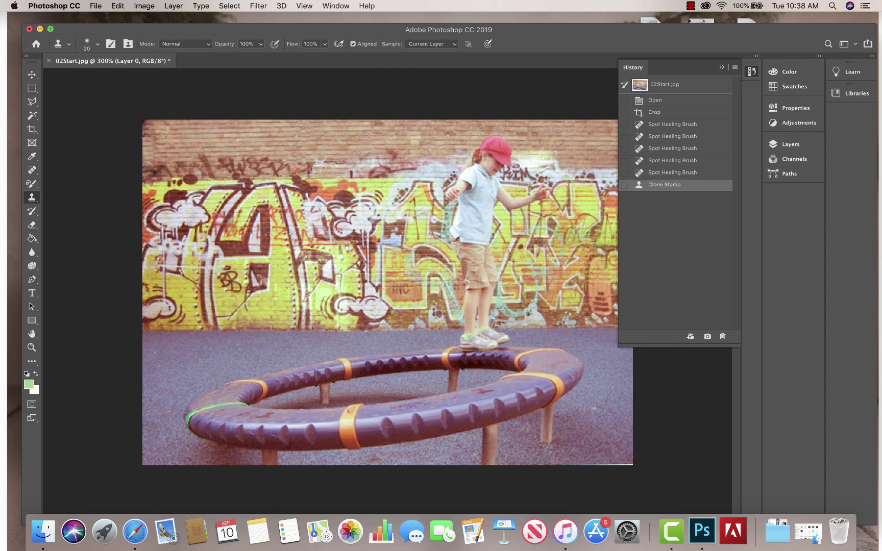
click(166, 131)
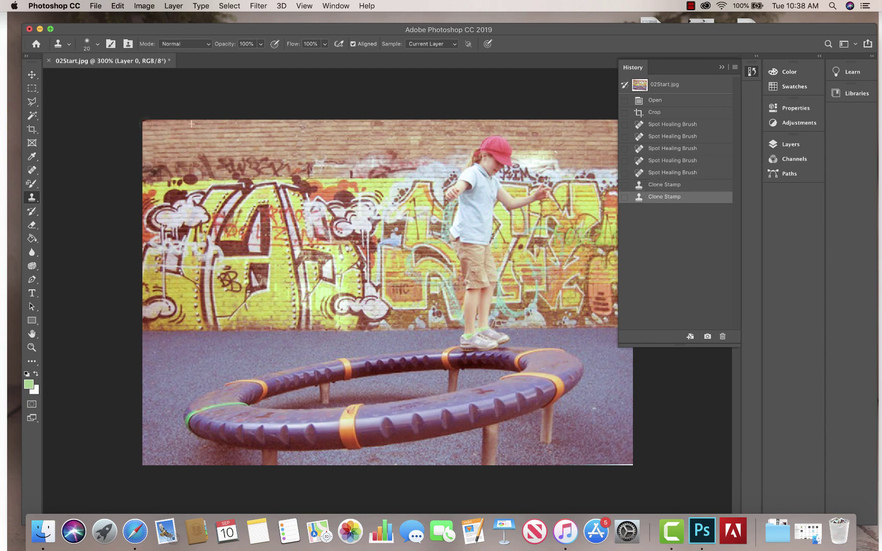
click(174, 134)
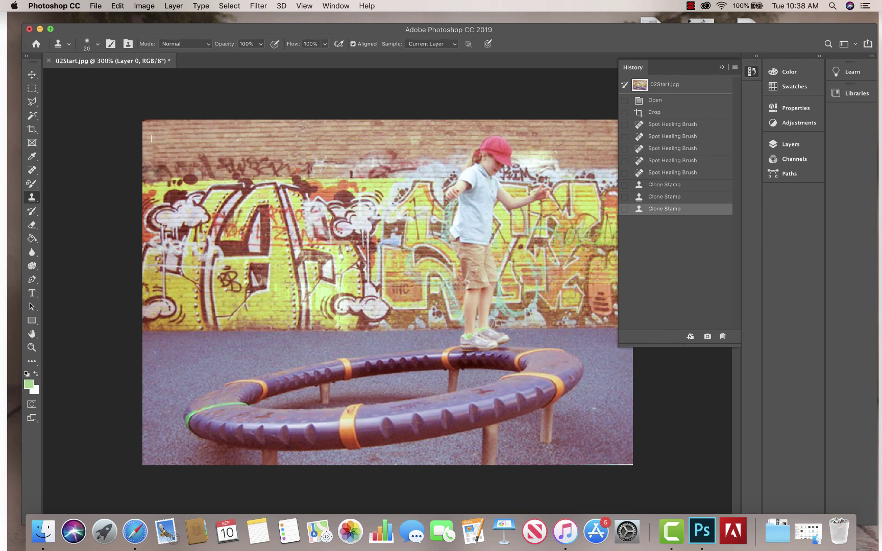
Clone clean brick over the faint scrawls above the graffiti, and pavement over the white strip along the photo's lower-right edge.
mouse_move(156, 171)
mouse_down()
mouse_move(144, 171)
mouse_move(202, 161)
mouse_move(235, 171)
mouse_move(256, 163)
mouse_move(360, 173)
mouse_move(432, 163)
mouse_up()
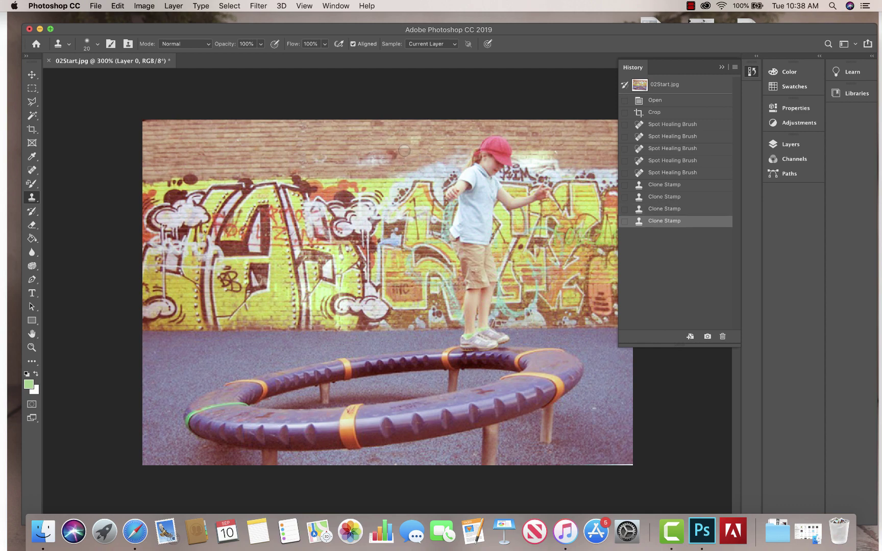
alt+click(397, 134)
mouse_move(355, 161)
mouse_down()
mouse_move(391, 157)
mouse_move(302, 161)
mouse_move(306, 125)
mouse_up()
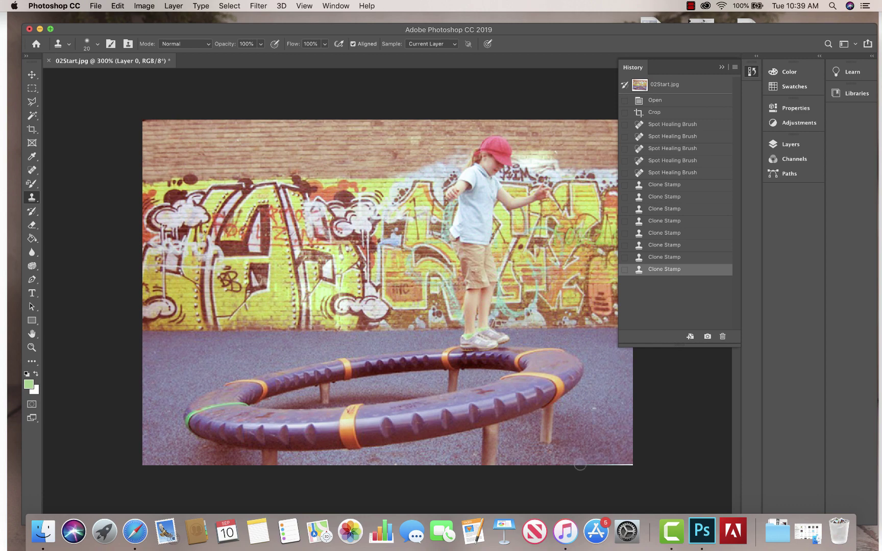
click(621, 464)
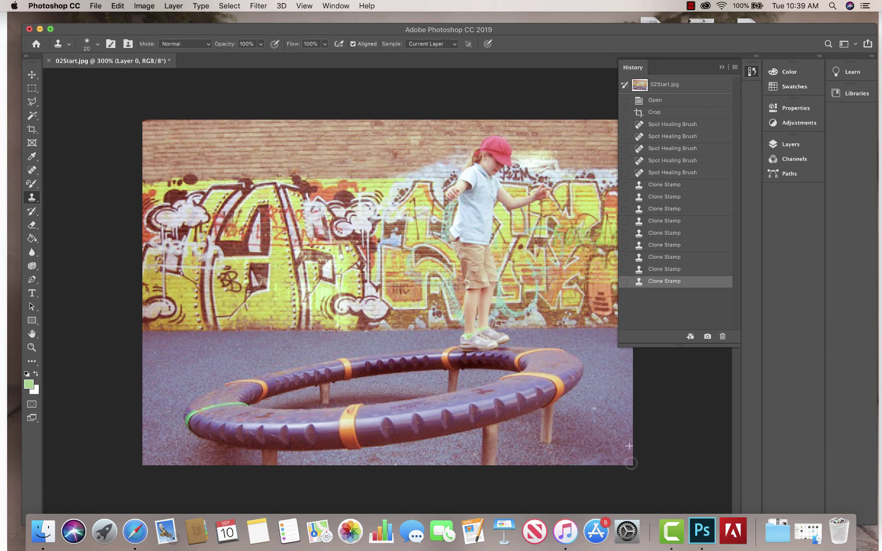
click(596, 462)
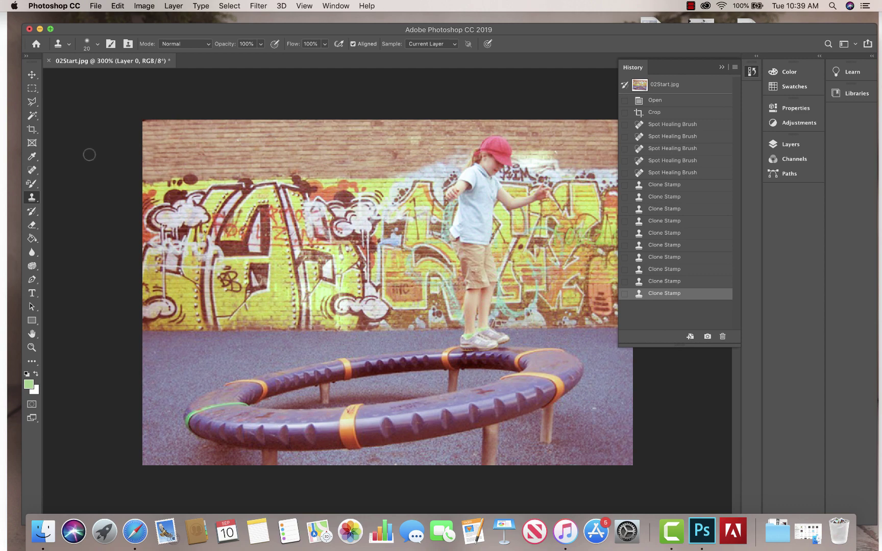
Intensify the graffiti colours on both sides of the wall with the Sponge tool in Saturate mode at 50% flow.
click(32, 266)
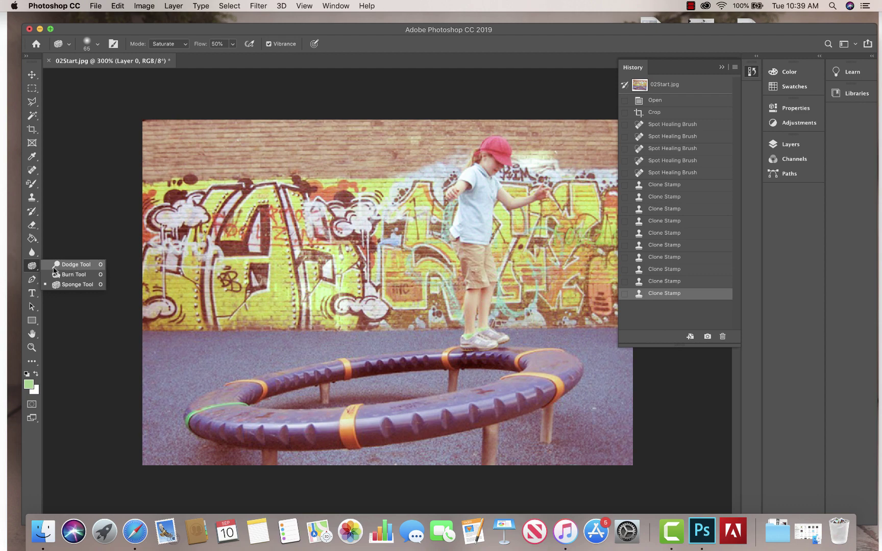
click(33, 267)
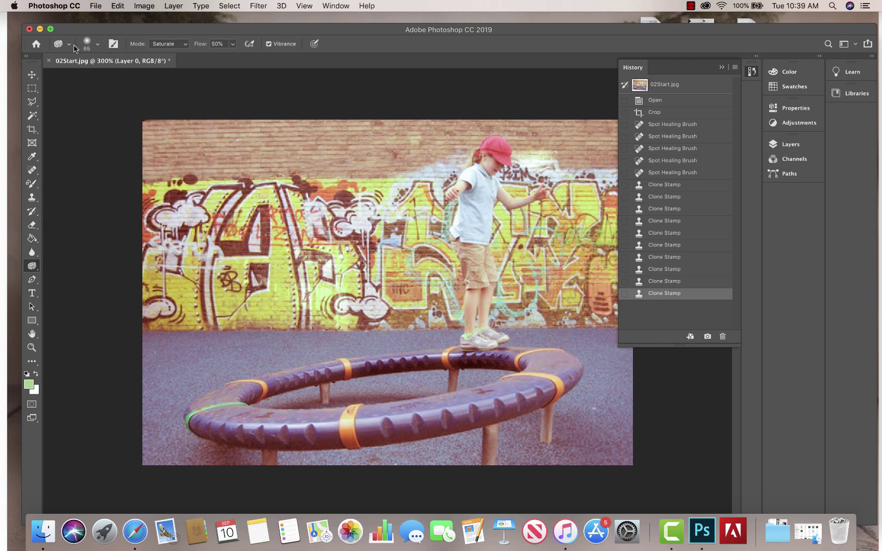
click(185, 45)
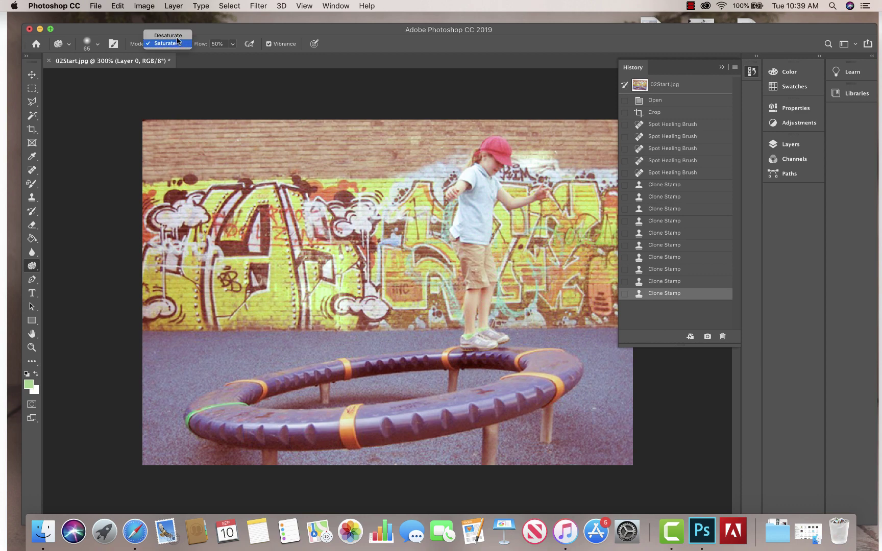
click(174, 45)
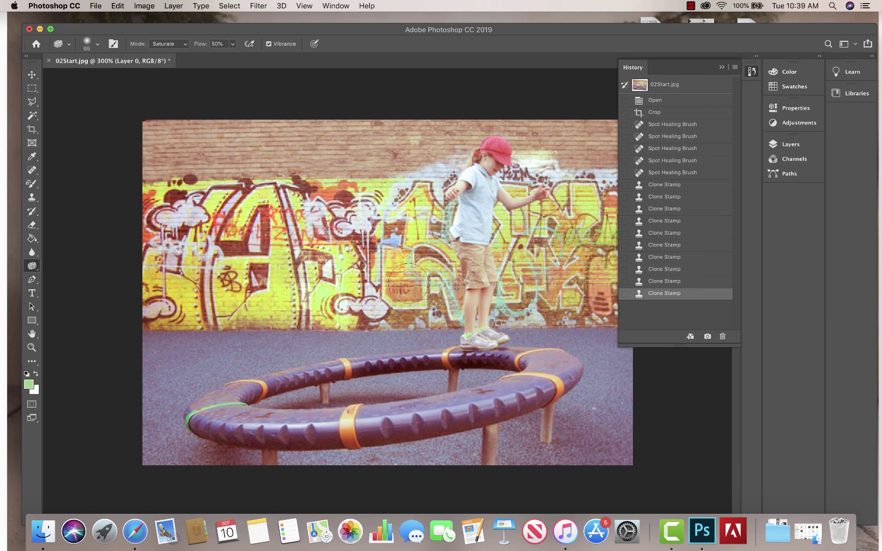
drag(424, 296, 442, 292)
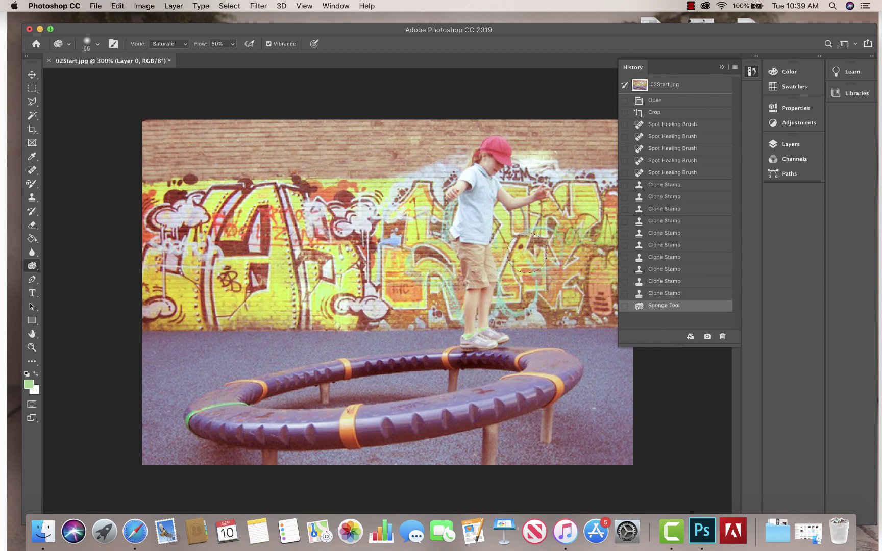
mouse_move(548, 235)
mouse_down()
mouse_move(584, 211)
mouse_move(577, 276)
mouse_move(590, 296)
mouse_move(610, 298)
mouse_move(562, 295)
mouse_up()
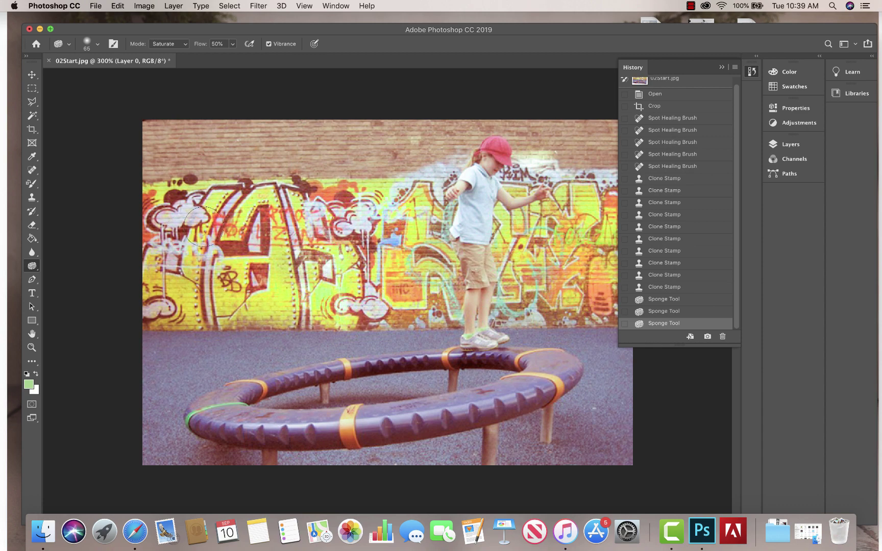
mouse_move(202, 226)
mouse_down()
mouse_move(337, 197)
mouse_move(314, 201)
mouse_move(309, 194)
mouse_move(286, 204)
mouse_move(317, 212)
mouse_move(332, 199)
mouse_move(306, 212)
mouse_move(352, 220)
mouse_move(335, 201)
mouse_up()
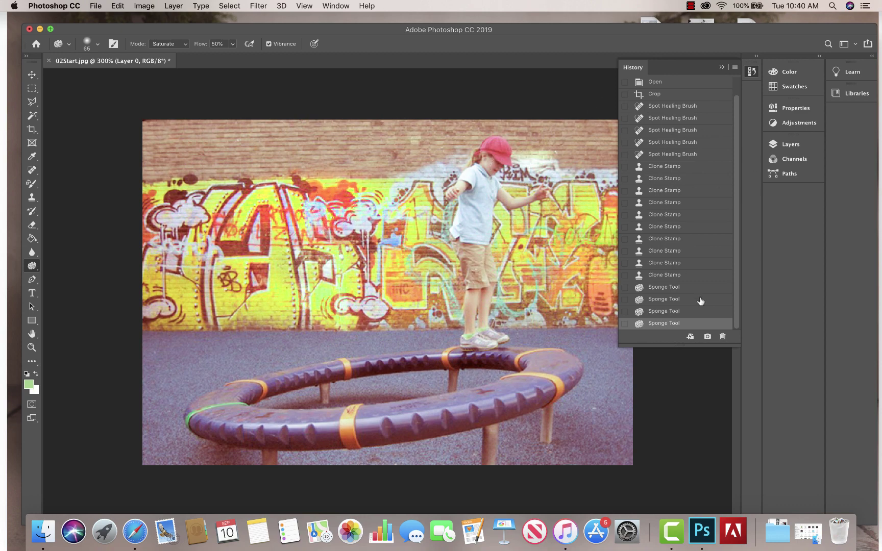
Step the photo's history back to before the last Sponge stroke.
click(721, 67)
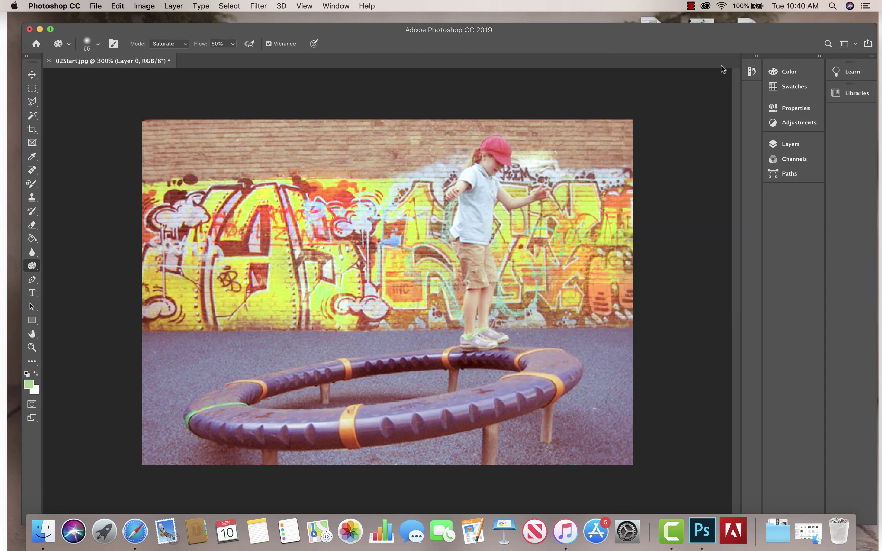
click(752, 71)
click(677, 314)
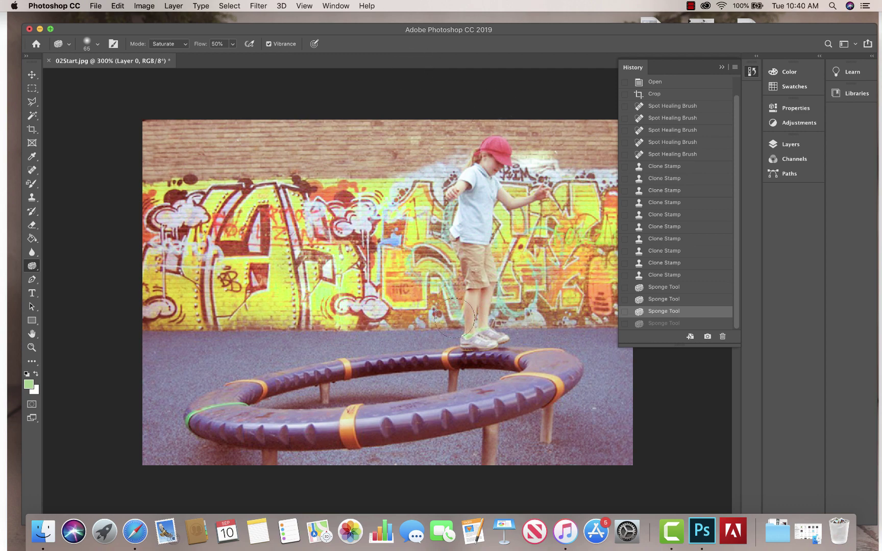
Zoom in on the child's cap and upper body and activate the Color Replacement Tool with its sampling set to Once.
click(32, 347)
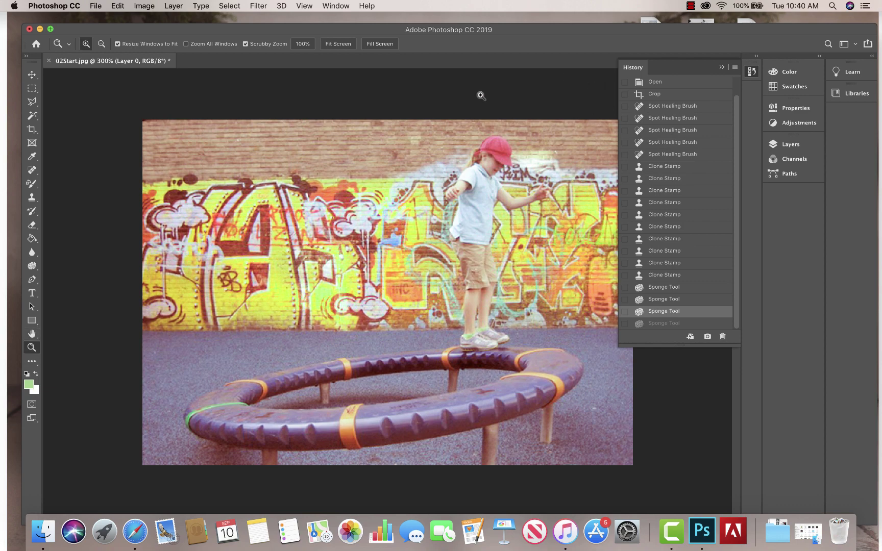
drag(434, 115, 360, 153)
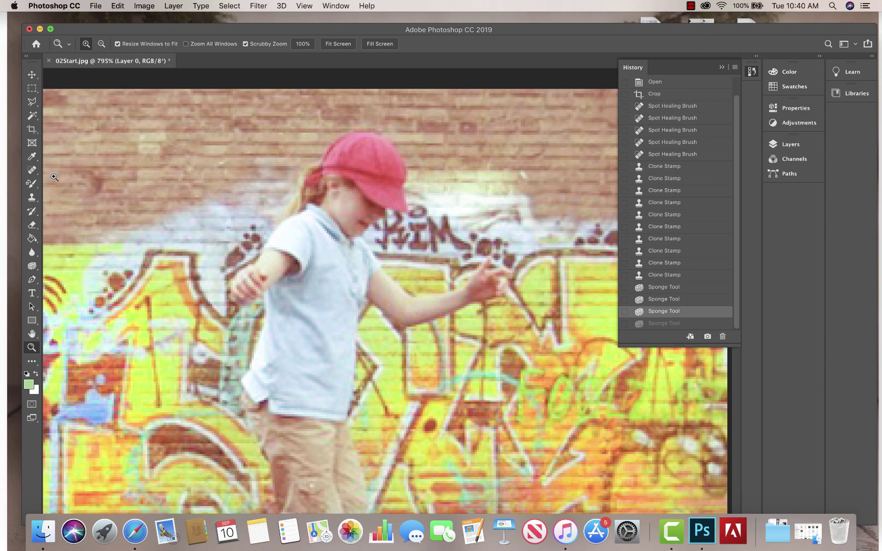
click(31, 184)
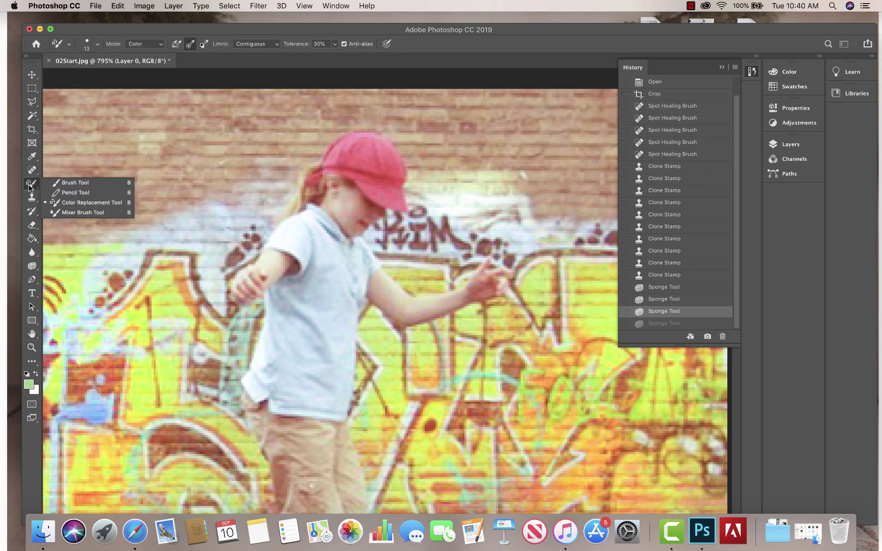
click(70, 205)
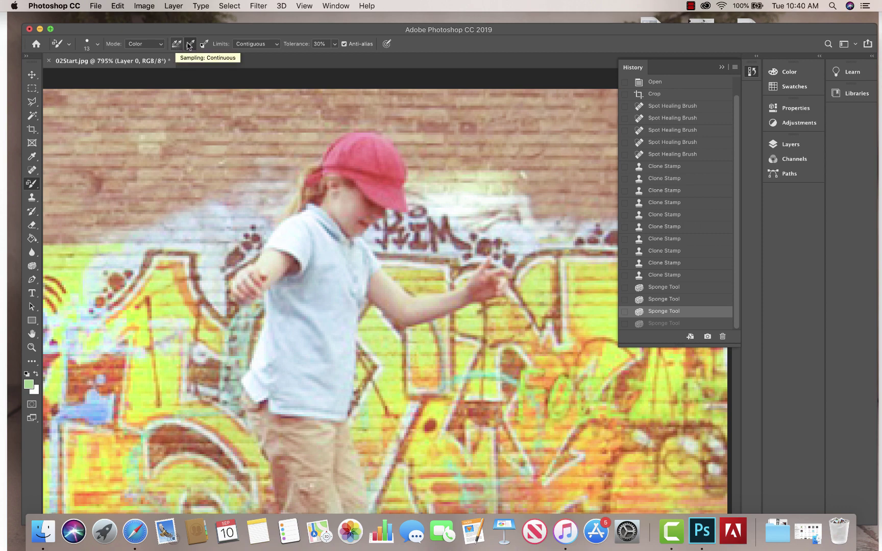
click(189, 45)
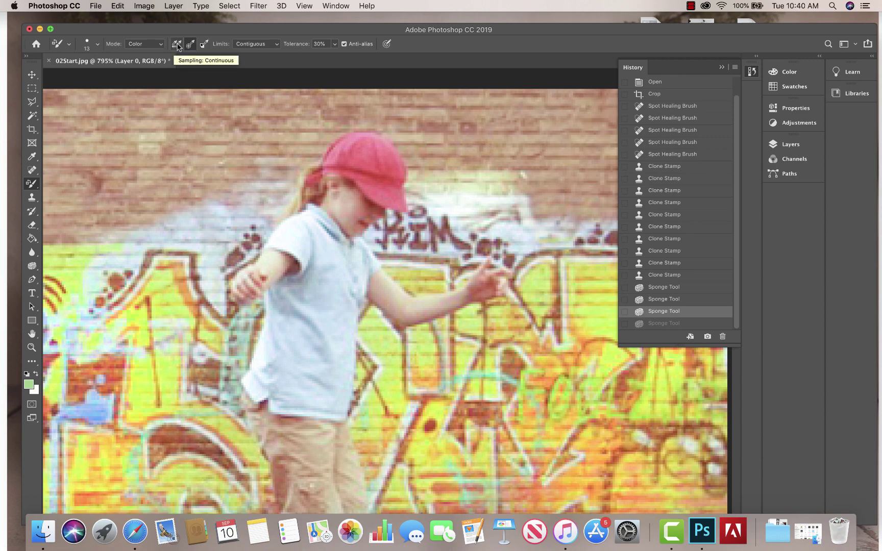
Restore the reverted Sponge stroke and sample the green of the child's sock as the foreground colour.
alt+click(373, 158)
key(super+shift+z)
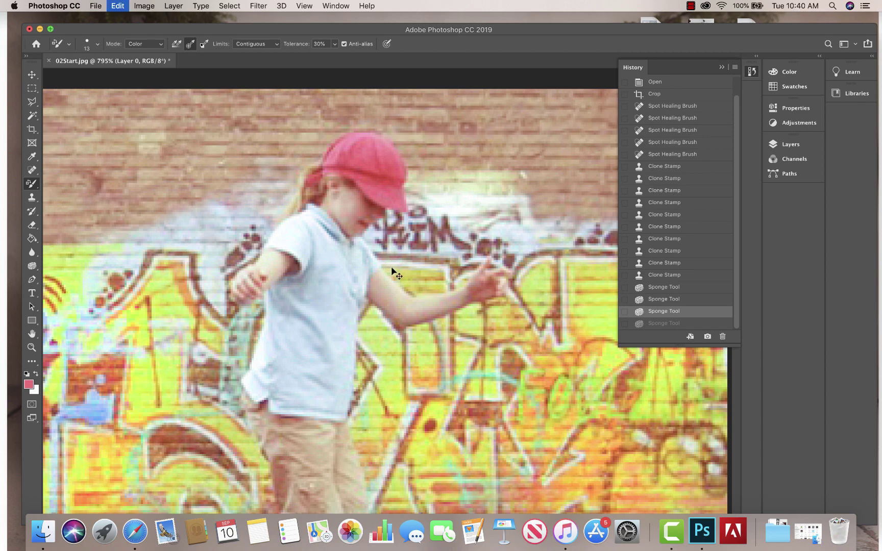
scroll(451, 189, down, 10)
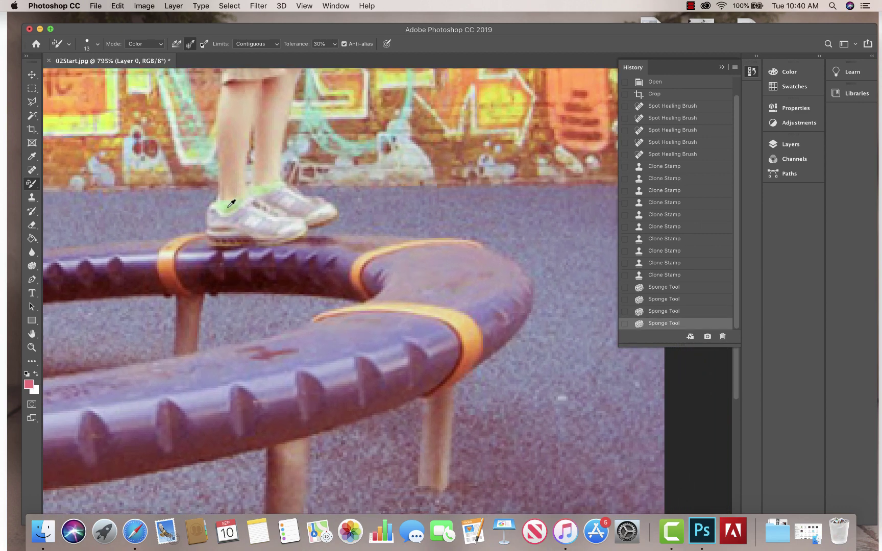
alt+click(231, 203)
scroll(339, 286, up, 10)
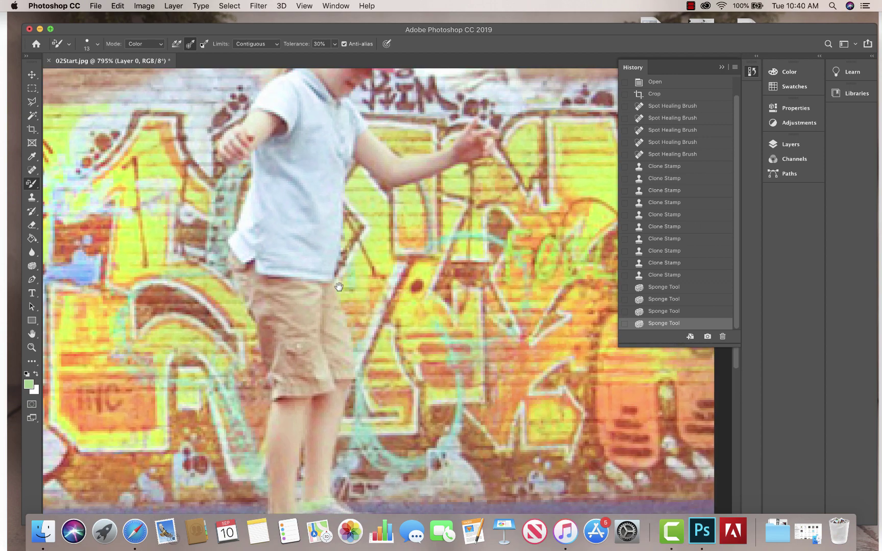
Try recolouring the child's cap green with the Color Replacement Tool and revert the history to the last Sponge stroke.
scroll(338, 286, up, 5)
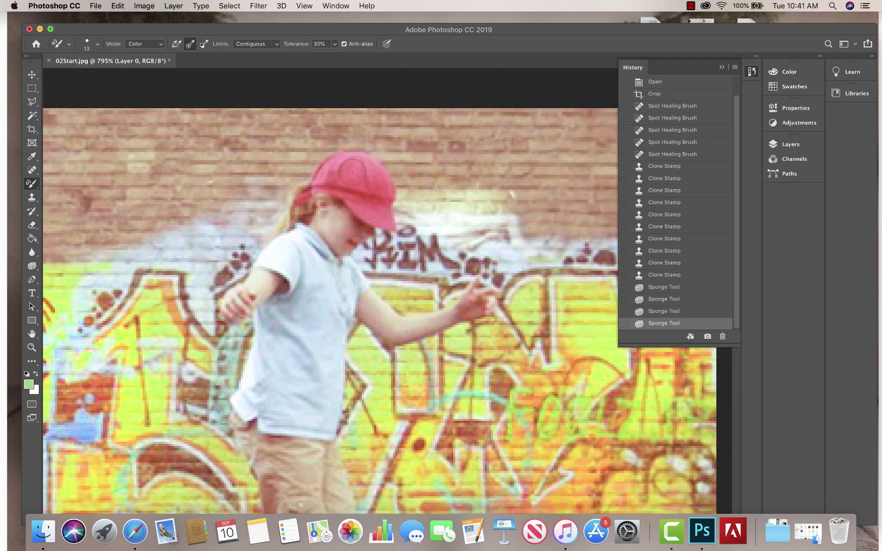
mouse_move(350, 176)
mouse_down()
mouse_move(450, 187)
mouse_move(333, 164)
mouse_move(362, 163)
mouse_move(328, 172)
mouse_up()
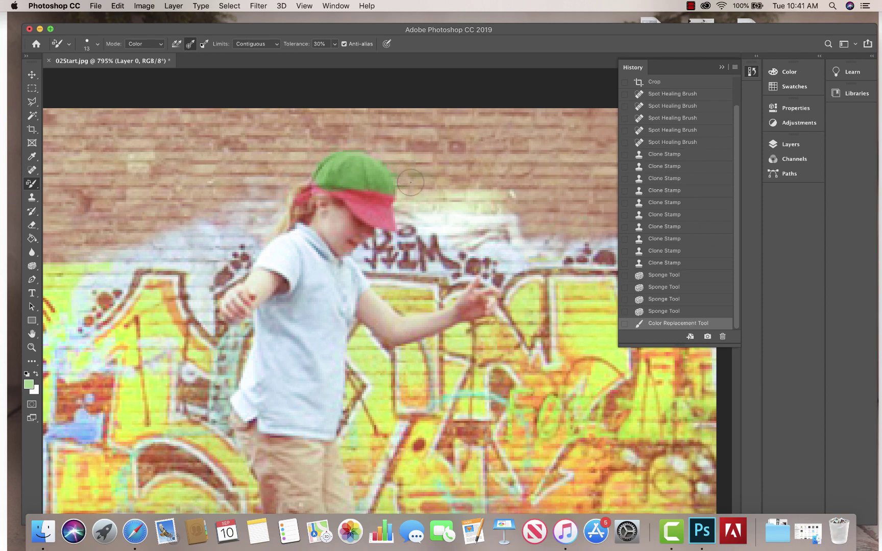
mouse_move(414, 177)
mouse_down()
mouse_move(377, 214)
mouse_move(384, 224)
mouse_move(386, 196)
mouse_move(377, 209)
mouse_move(361, 210)
mouse_move(321, 177)
mouse_move(292, 196)
mouse_move(389, 203)
mouse_up()
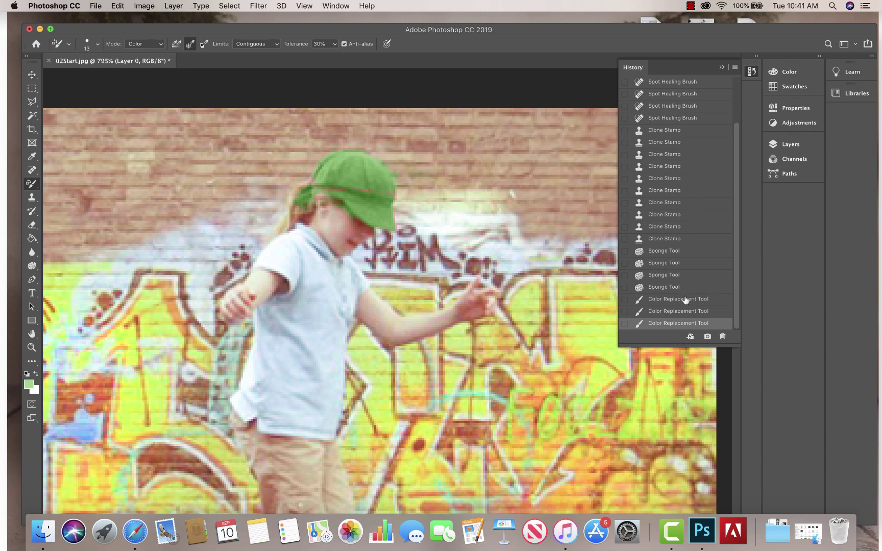
click(670, 288)
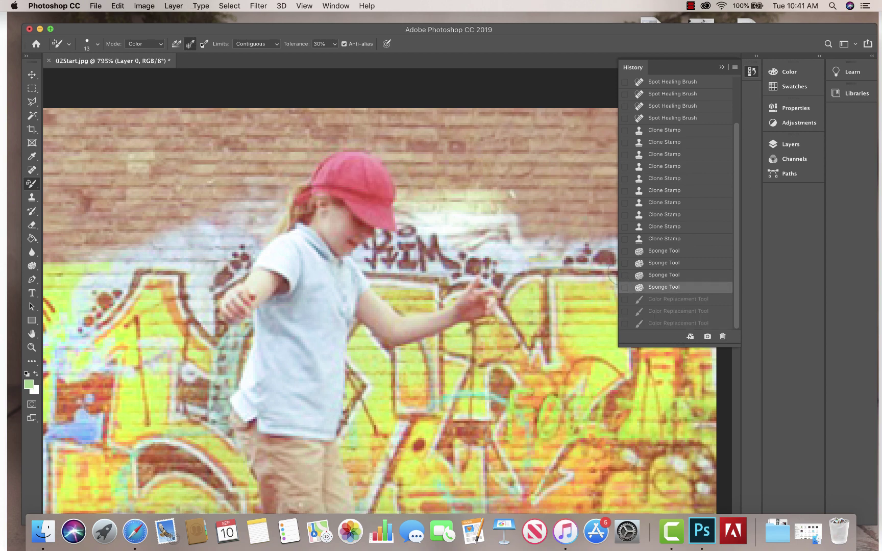
Try a Color Replacement stroke with Continuous sampling from the cap across the wall and undo it.
click(178, 42)
mouse_move(349, 176)
mouse_down()
mouse_move(558, 176)
mouse_move(576, 198)
mouse_move(534, 297)
mouse_move(527, 359)
mouse_move(515, 376)
mouse_up()
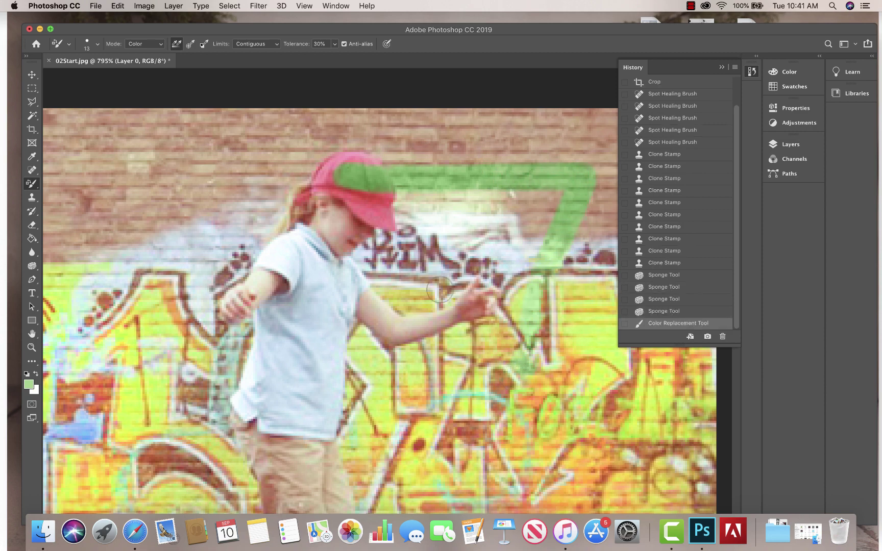
key(super+z)
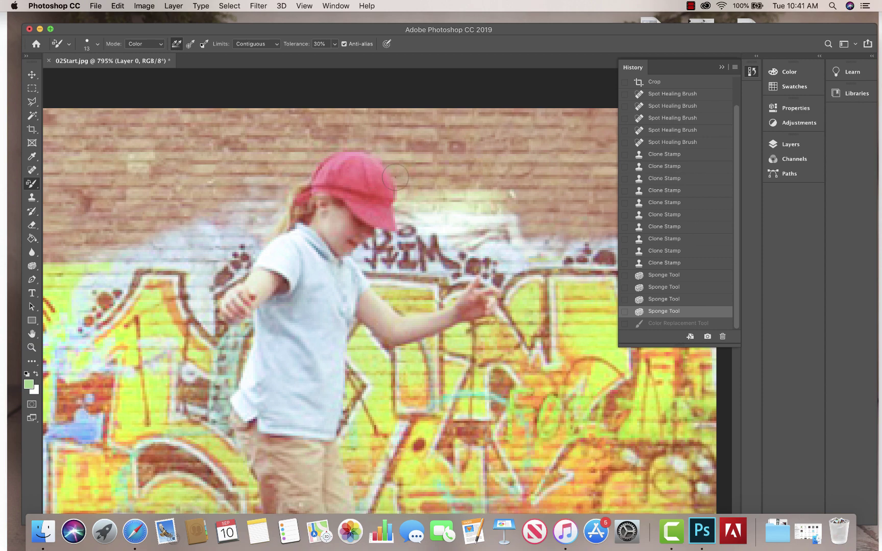
Recolour the child's red cap green with the Color Replacement Tool, setting its sampling to Once.
click(190, 45)
mouse_move(337, 173)
mouse_down()
mouse_move(359, 177)
mouse_move(383, 217)
mouse_move(330, 184)
mouse_move(311, 188)
mouse_move(357, 164)
mouse_move(370, 187)
mouse_move(380, 187)
mouse_move(393, 221)
mouse_move(338, 154)
mouse_move(354, 159)
mouse_move(314, 185)
mouse_move(355, 172)
mouse_up()
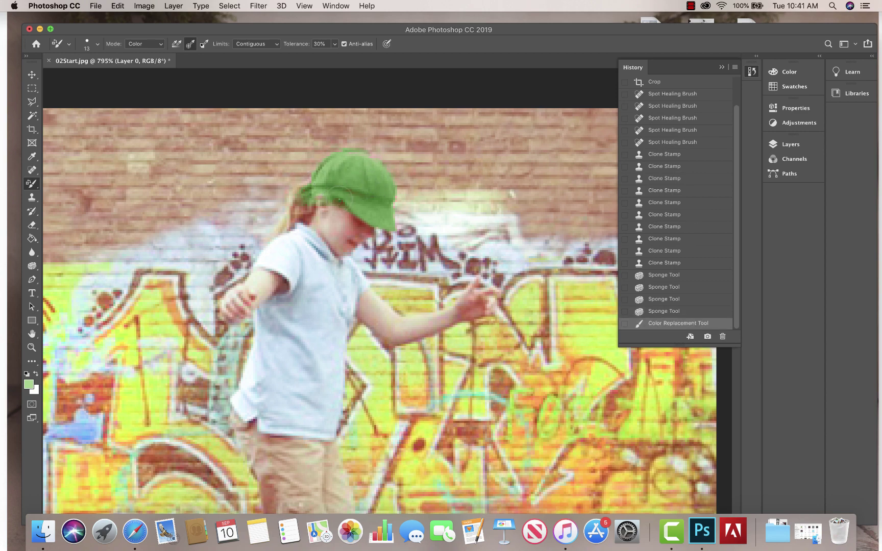
click(324, 196)
click(322, 197)
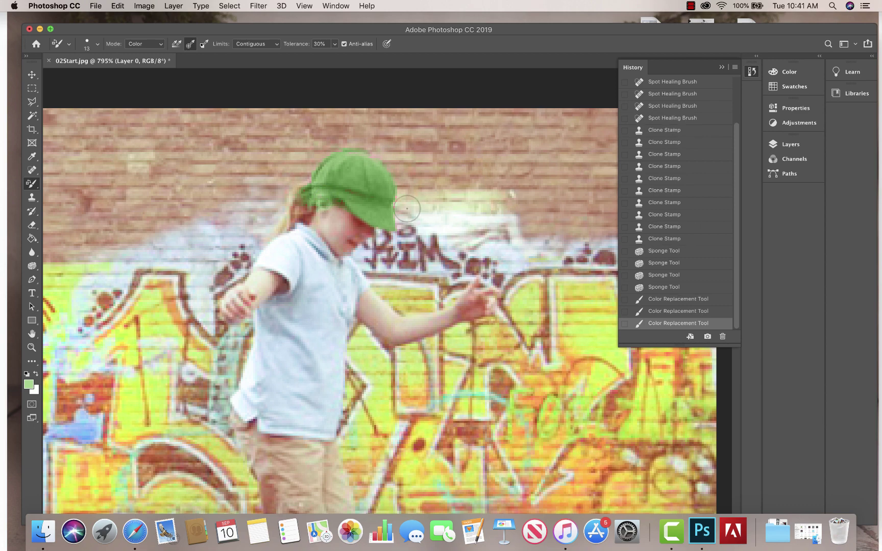
Examine the whole restored photo at 300% zoom.
scroll(441, 258, down, 15)
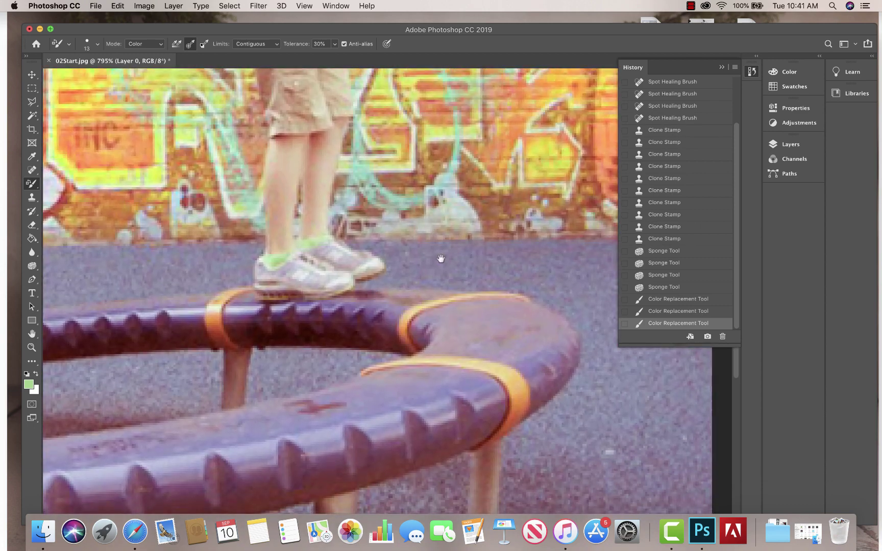
scroll(441, 259, up, 3)
key(super+minus)
key(super+minus)
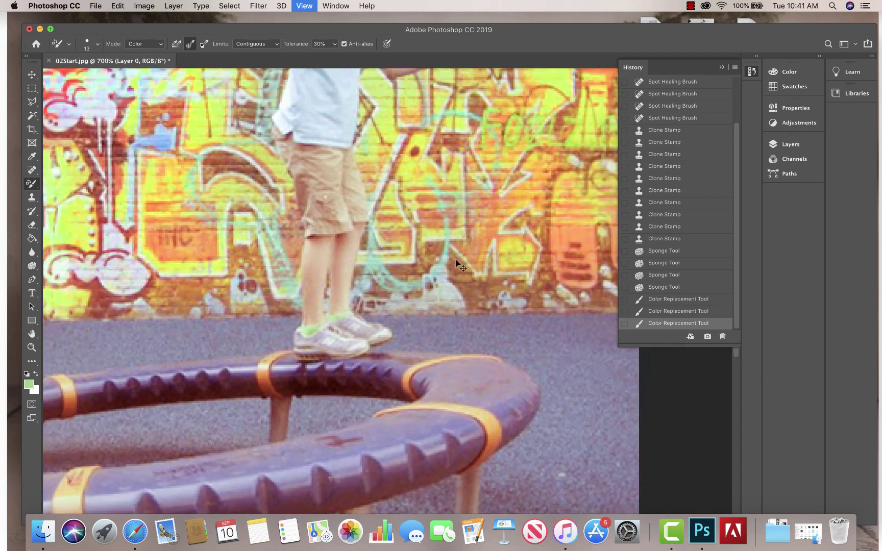
key(super+minus)
key(super+minus)
key(super+minus)
key(super+minus)
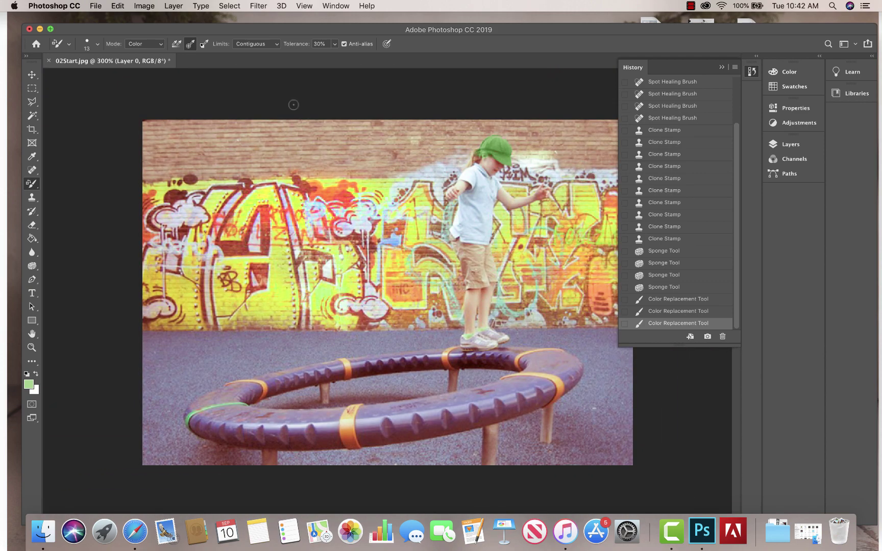
Save the photo to the Desktop as the JPEG copy 02Start copy.jpg at quality 8, replacing the existing file.
click(96, 6)
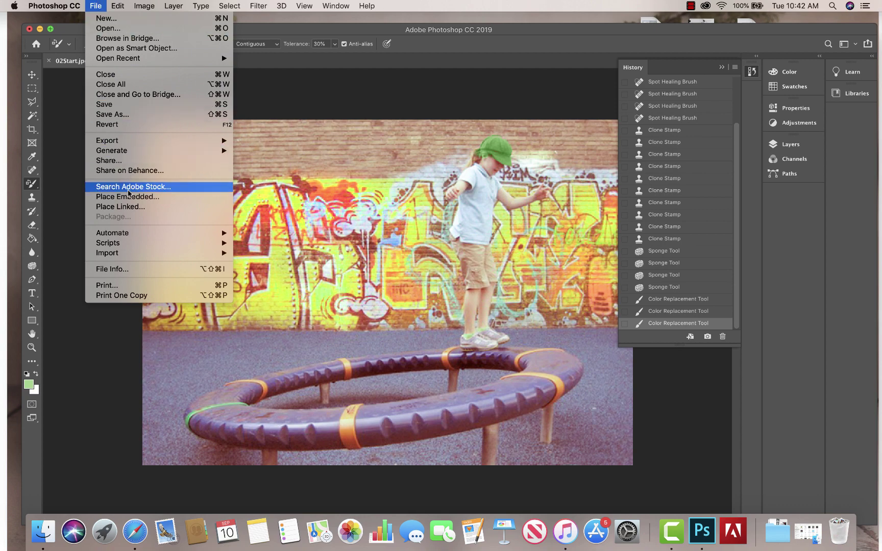
click(123, 115)
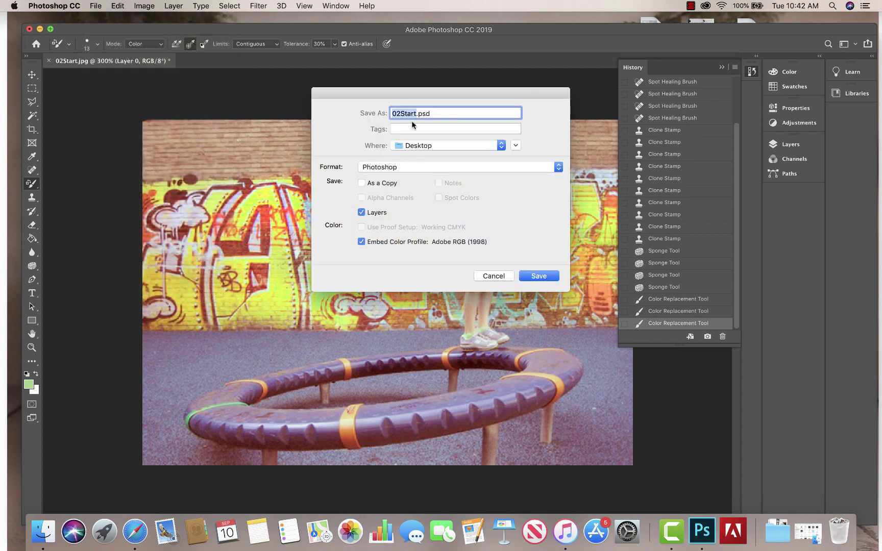
click(416, 168)
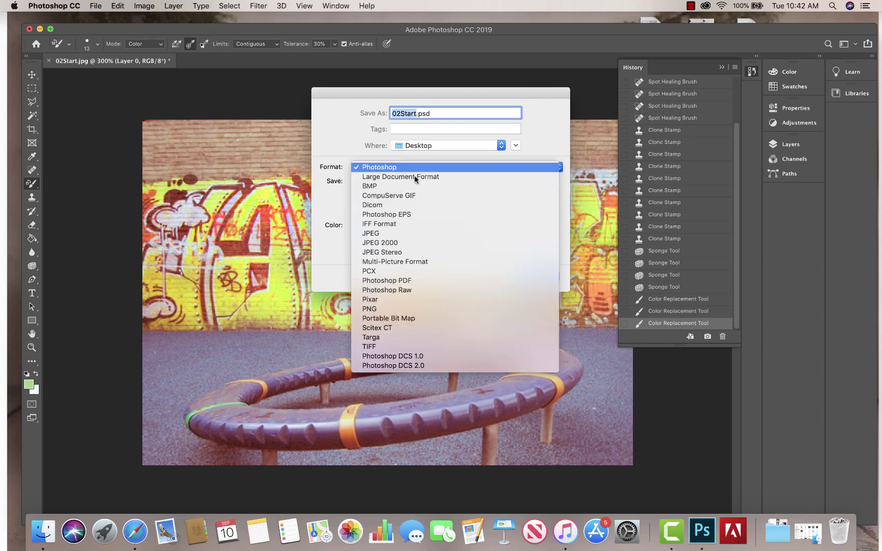
click(406, 232)
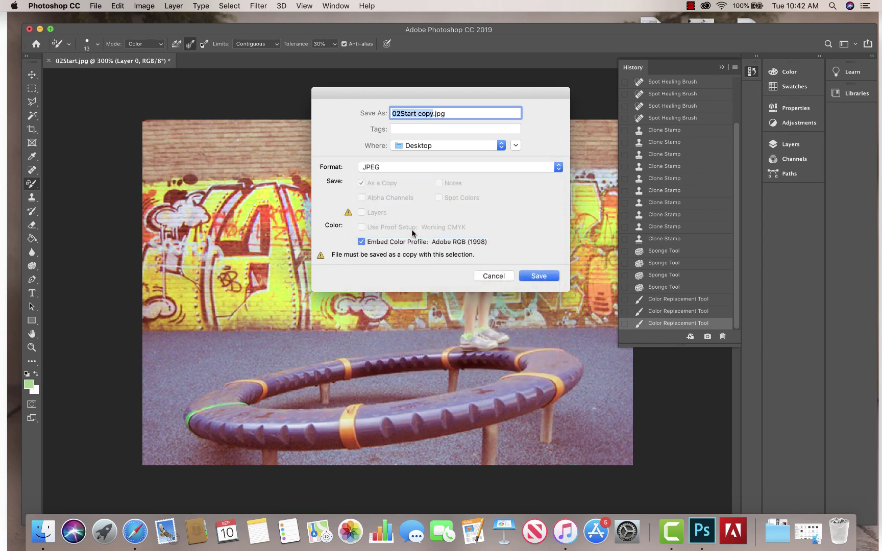
click(538, 276)
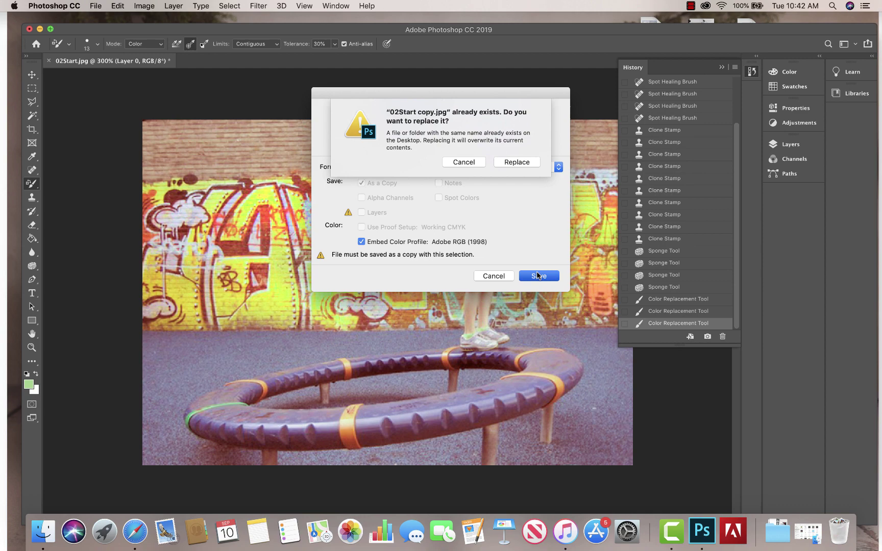
click(517, 166)
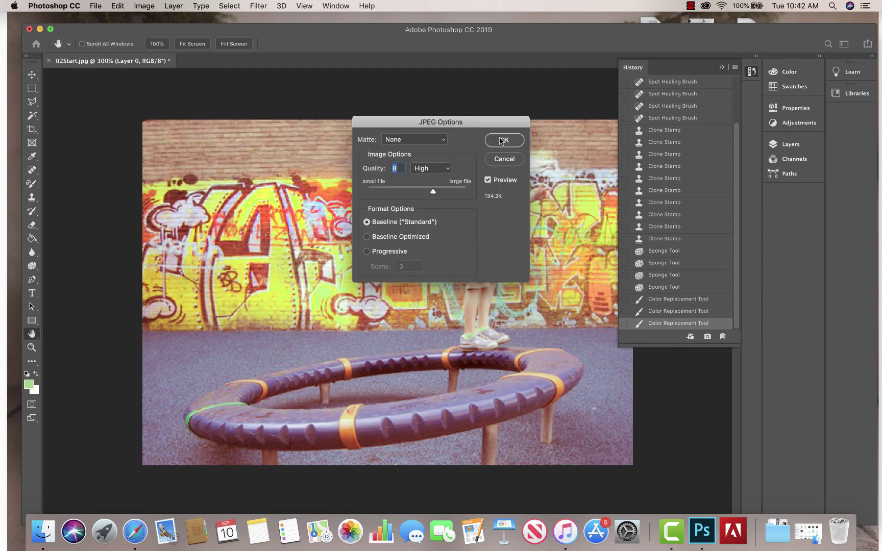
click(502, 141)
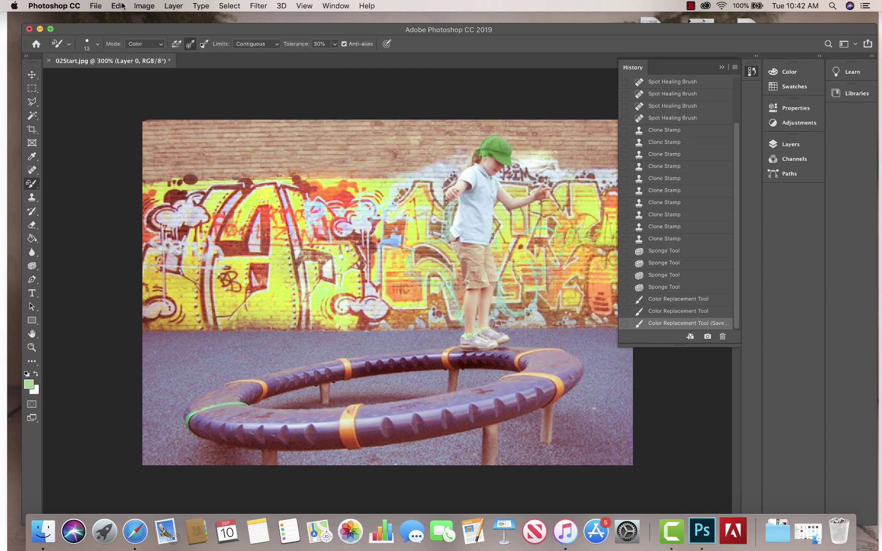